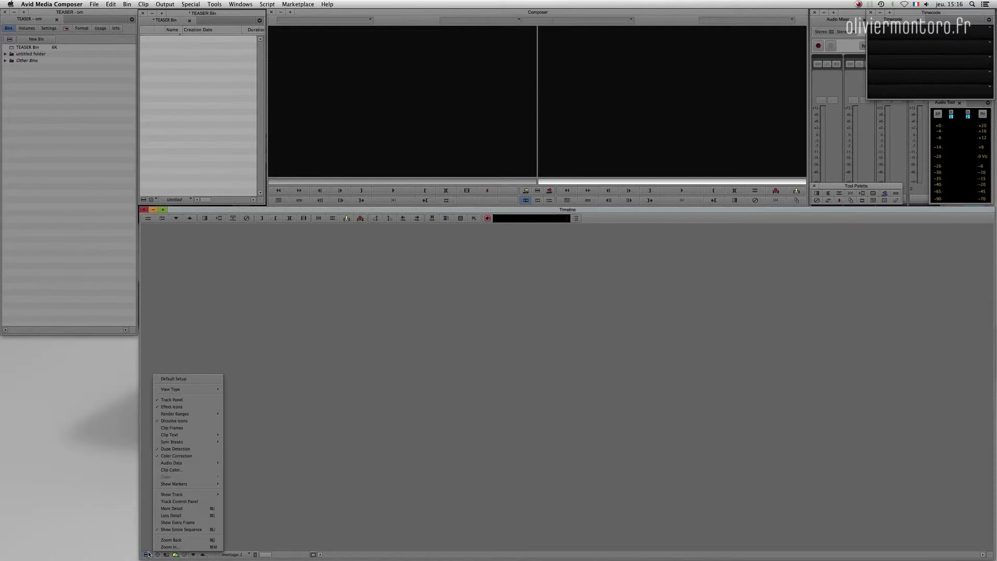
{"action": "mouse_move", "coordinate": [174, 414]}
{"action": "left_click", "coordinate": [200, 327]}
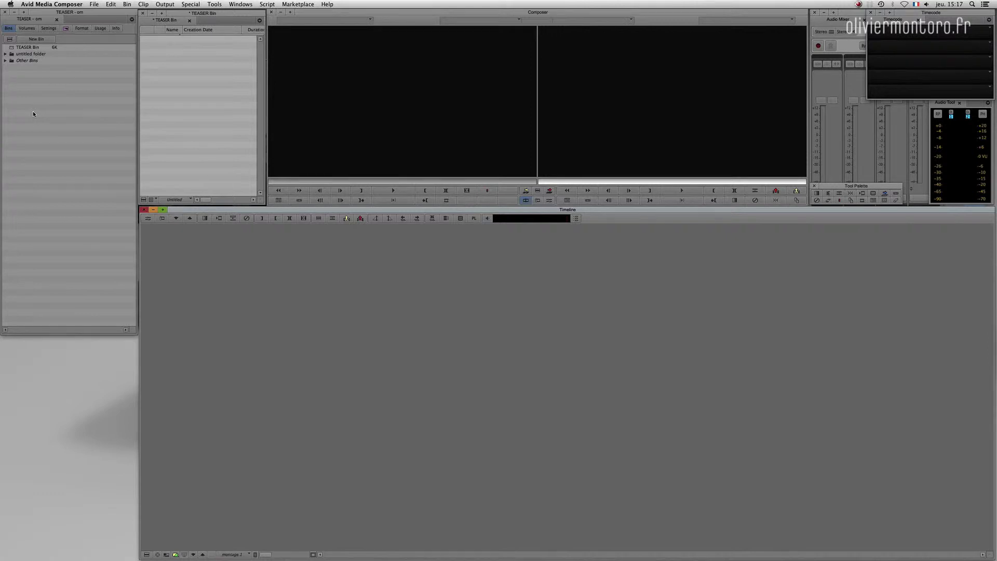
Open the Keyboard settings from the project's settings list and place the keyboard layout window over the empty timeline
{"action": "left_click", "coordinate": [49, 29]}
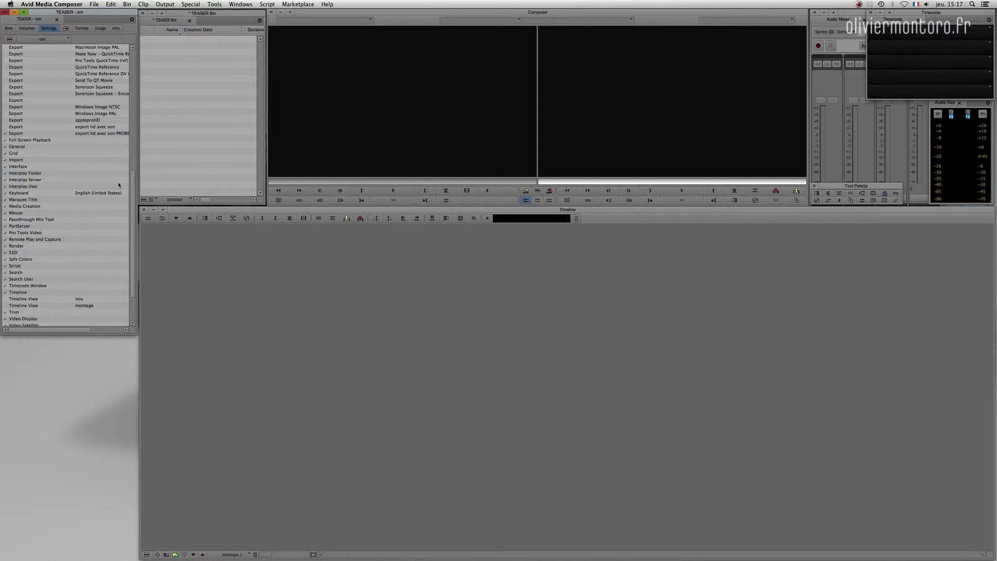
{"action": "mouse_move", "coordinate": [131, 180]}
{"action": "left_mouse_down"}
{"action": "mouse_move", "coordinate": [130, 93]}
{"action": "mouse_move", "coordinate": [116, 233]}
{"action": "mouse_move", "coordinate": [133, 170]}
{"action": "mouse_move", "coordinate": [132, 58]}
{"action": "mouse_move", "coordinate": [114, 241]}
{"action": "mouse_move", "coordinate": [131, 140]}
{"action": "mouse_move", "coordinate": [131, 208]}
{"action": "mouse_move", "coordinate": [136, 183]}
{"action": "left_mouse_up"}
{"action": "left_click", "coordinate": [33, 159]}
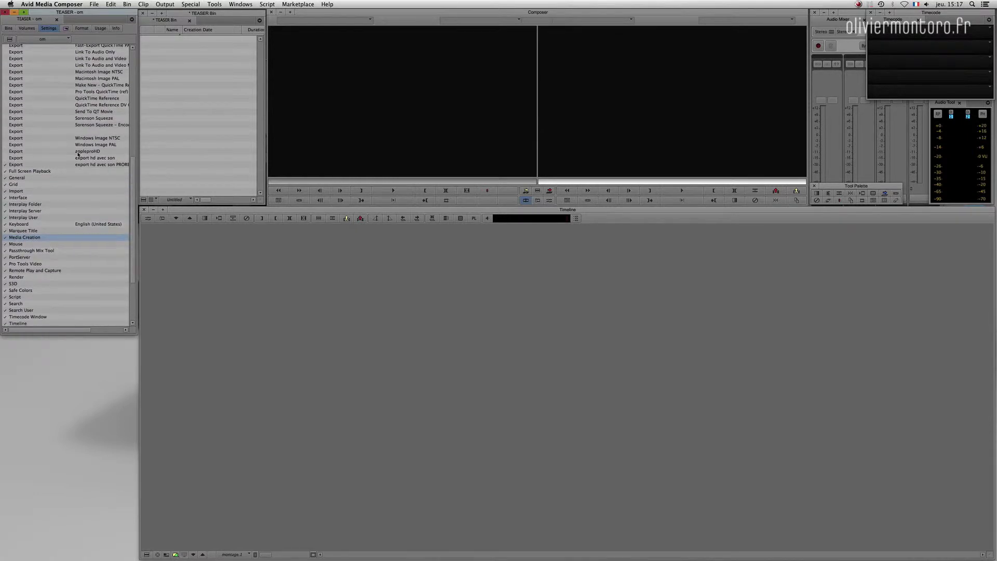
{"action": "left_click", "coordinate": [22, 225]}
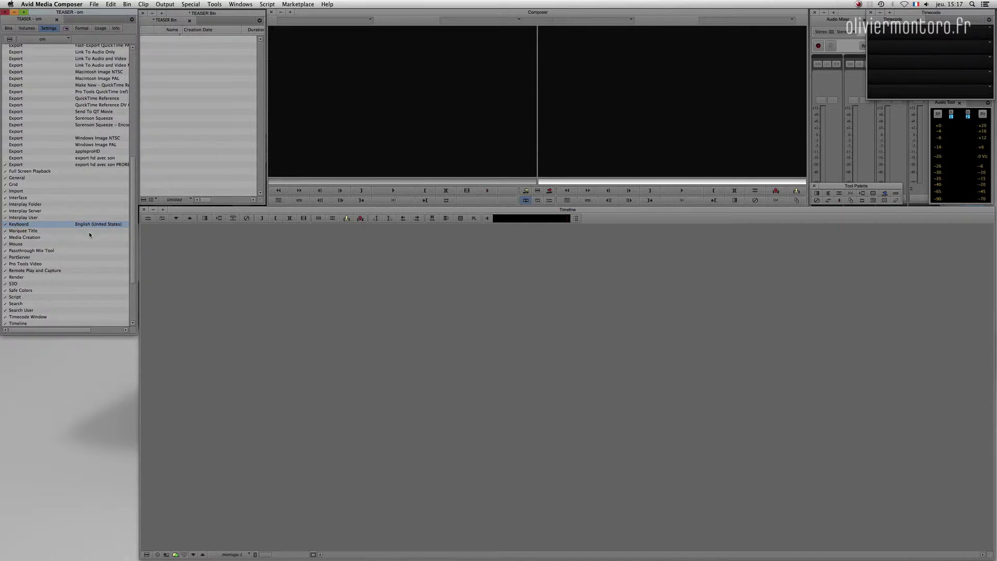
{"action": "double_click", "coordinate": [27, 227]}
{"action": "left_click_drag", "start_coordinate": [443, 241], "coordinate": [212, 349]}
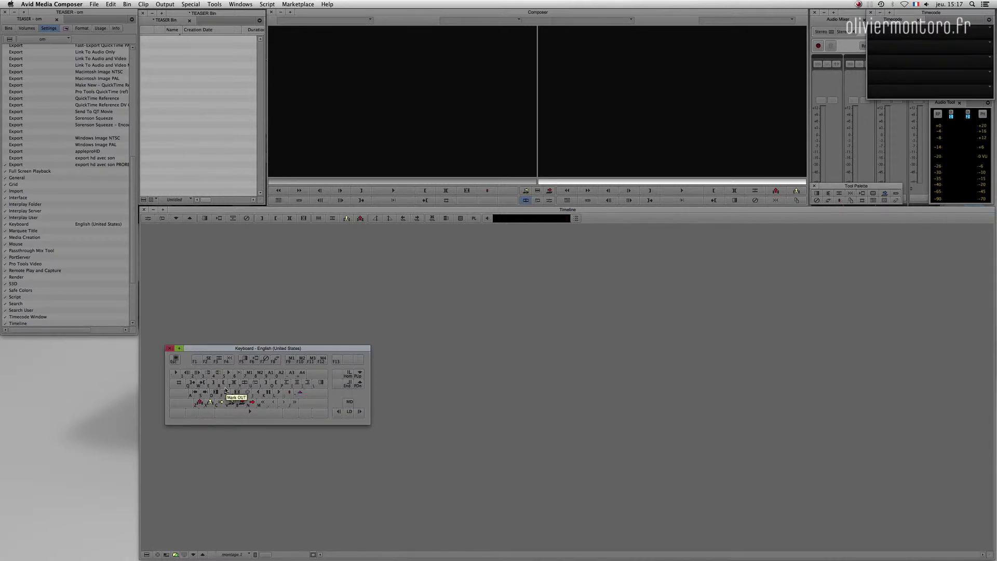
{"action": "left_click_drag", "start_coordinate": [207, 348], "coordinate": [192, 344]}
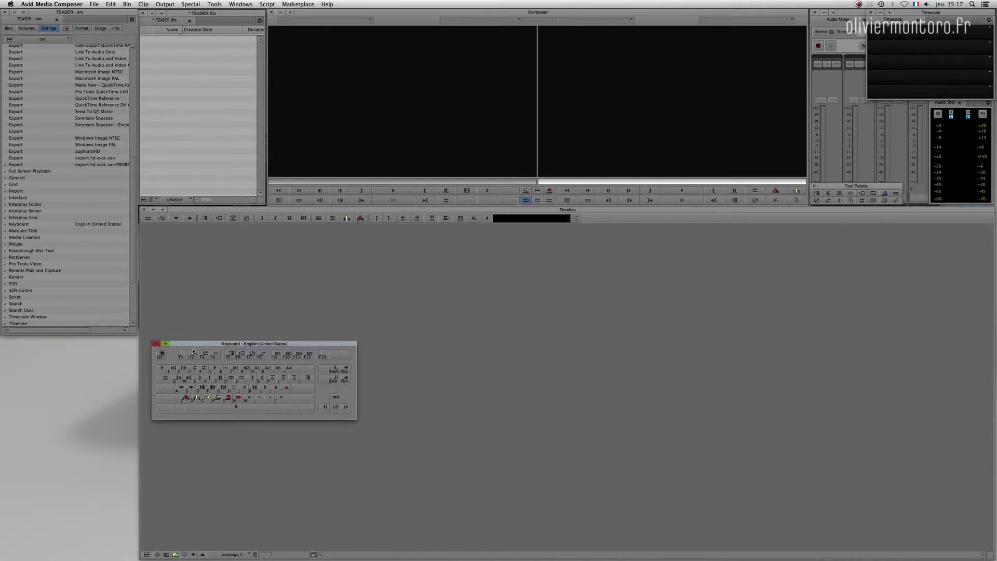
Open the Command Palette and place it just above the keyboard layout window
{"action": "left_click", "coordinate": [215, 4]}
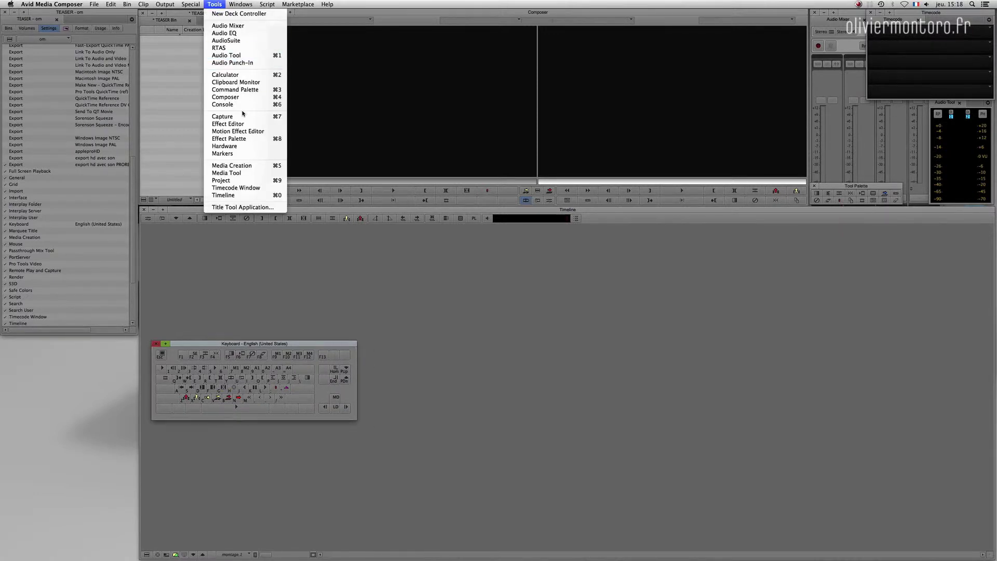
{"action": "left_click", "coordinate": [237, 90]}
{"action": "left_click_drag", "start_coordinate": [187, 242], "coordinate": [180, 252]}
Look through all command categories of the Command Palette, from Move to Workspaces and back to Move
{"action": "left_click", "coordinate": [167, 262]}
{"action": "left_click", "coordinate": [176, 262]}
{"action": "left_click", "coordinate": [189, 262]}
{"action": "left_click", "coordinate": [204, 263]}
{"action": "left_click", "coordinate": [217, 261]}
{"action": "left_click", "coordinate": [227, 261]}
{"action": "left_click", "coordinate": [239, 260]}
{"action": "left_click", "coordinate": [255, 261]}
{"action": "left_click", "coordinate": [273, 260]}
{"action": "left_click", "coordinate": [294, 260]}
{"action": "left_click", "coordinate": [319, 260]}
{"action": "left_click", "coordinate": [335, 261]}
{"action": "left_click", "coordinate": [357, 261]}
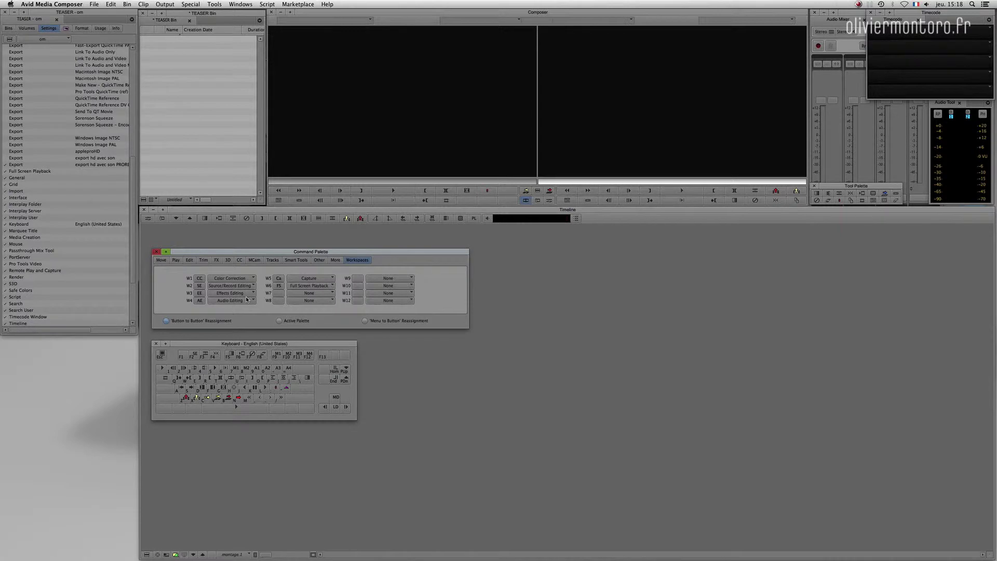
{"action": "left_click", "coordinate": [254, 260]}
{"action": "left_click", "coordinate": [240, 260]}
{"action": "left_click", "coordinate": [228, 260]}
{"action": "left_click", "coordinate": [216, 260]}
{"action": "left_click", "coordinate": [204, 261]}
{"action": "left_click", "coordinate": [190, 260]}
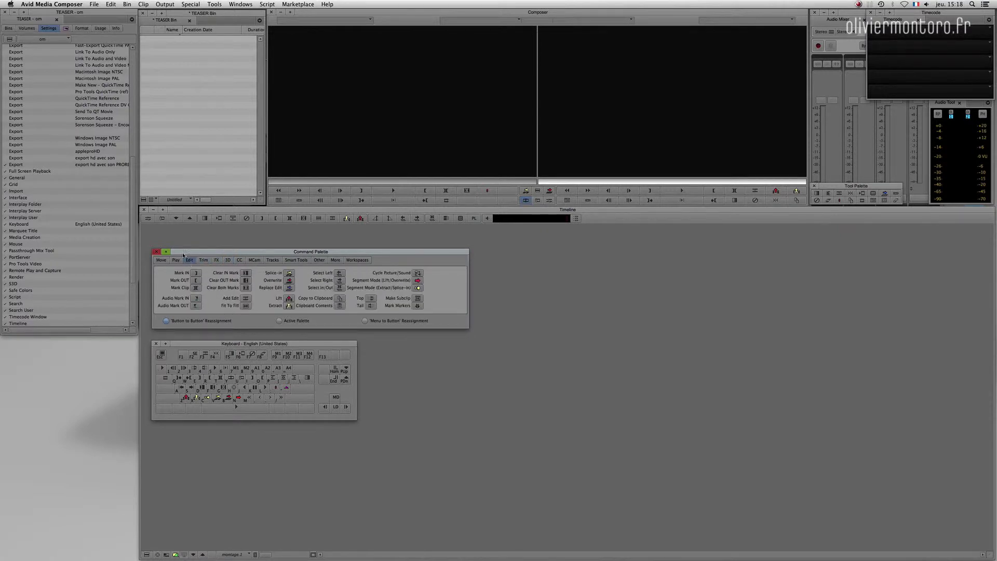
{"action": "left_click", "coordinate": [176, 261]}
{"action": "left_click", "coordinate": [161, 261]}
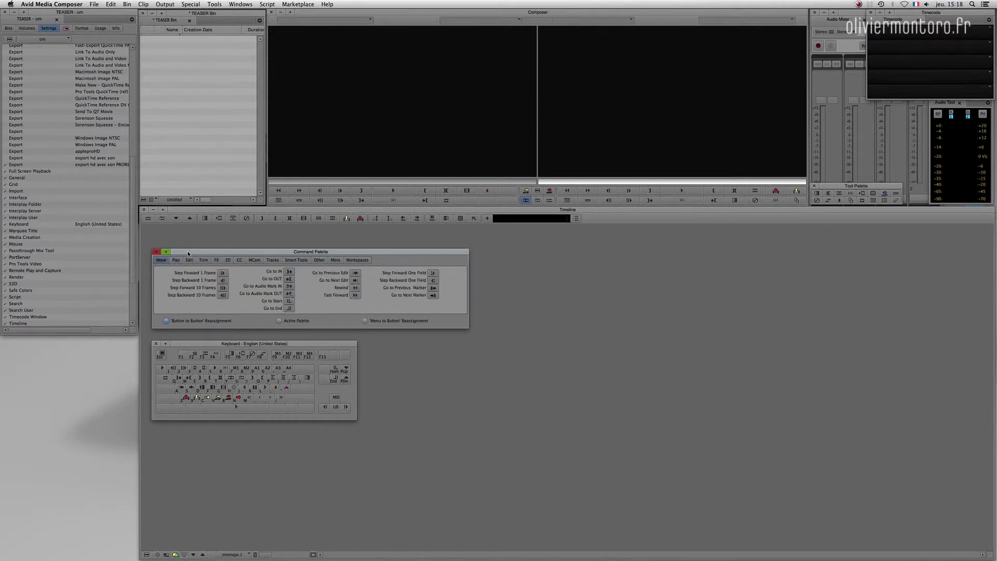
{"action": "left_click_drag", "start_coordinate": [188, 253], "coordinate": [187, 255]}
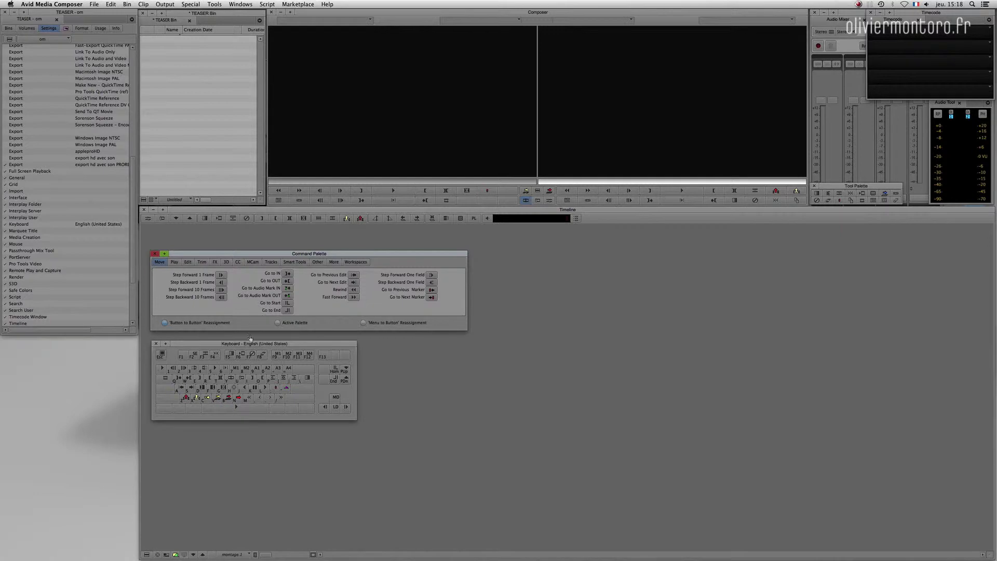
{"action": "left_click", "coordinate": [213, 384]}
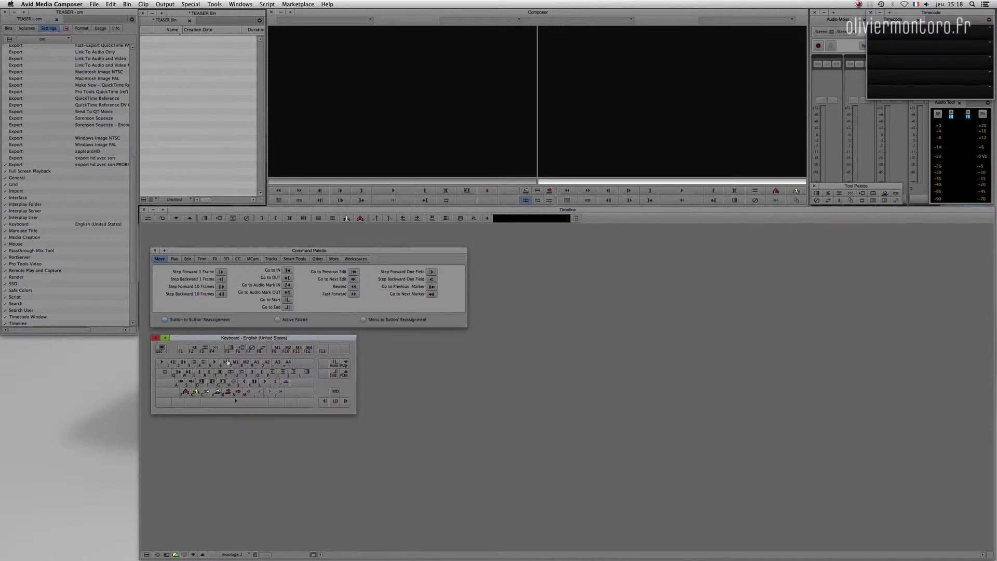
{"action": "left_click_drag", "start_coordinate": [210, 339], "coordinate": [211, 341]}
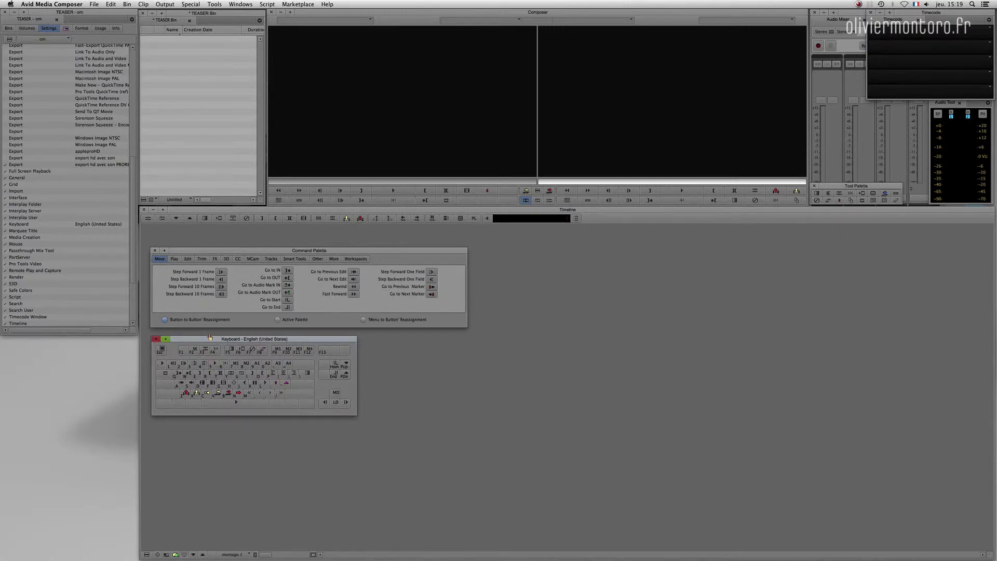
{"action": "left_click_drag", "start_coordinate": [187, 341], "coordinate": [188, 340]}
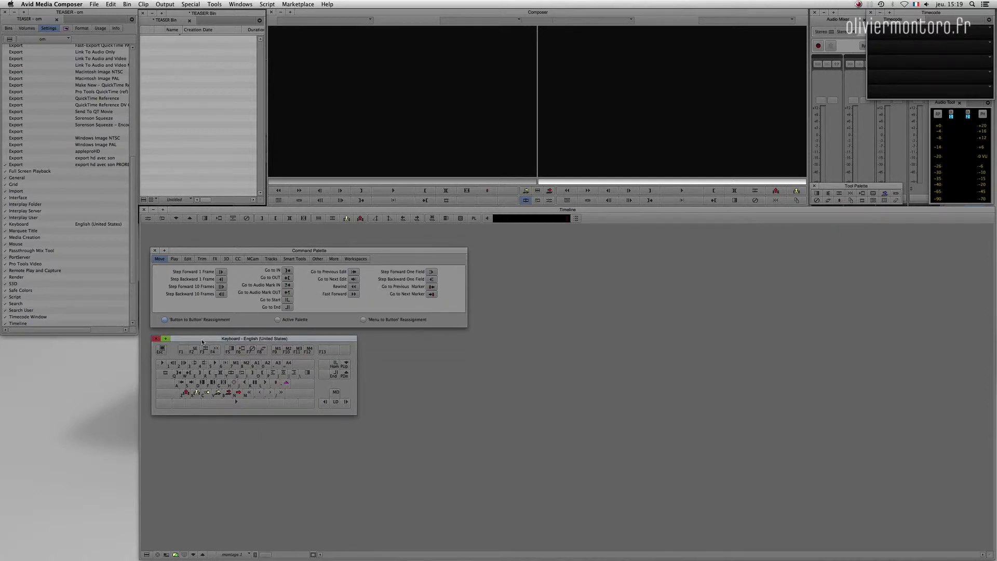
{"action": "left_click_drag", "start_coordinate": [202, 340], "coordinate": [202, 341]}
Assign the Extend command from the Command Palette's Trim category to the F4 key of the keyboard layout
{"action": "left_click", "coordinate": [176, 265]}
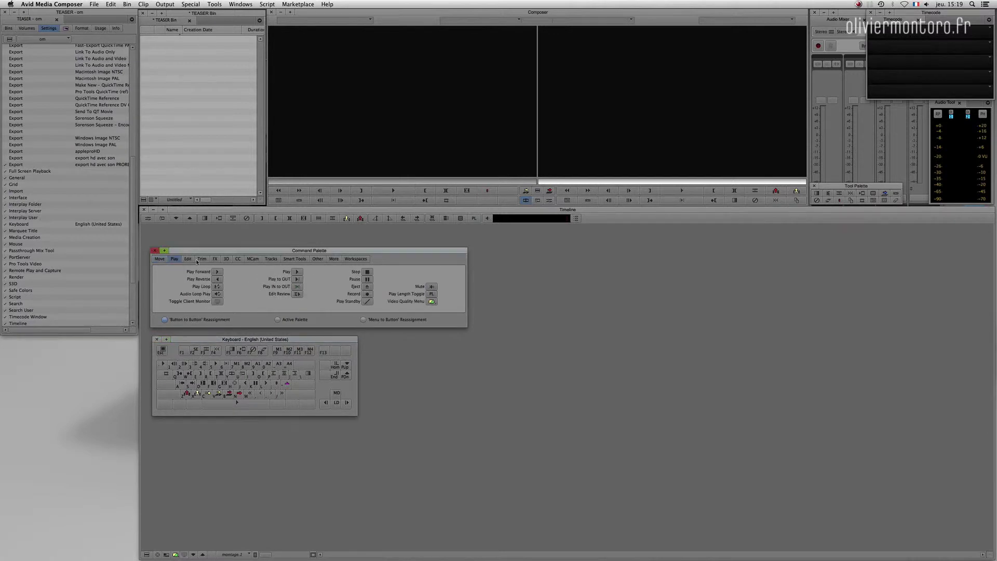
{"action": "left_click", "coordinate": [188, 259]}
{"action": "left_click", "coordinate": [201, 257]}
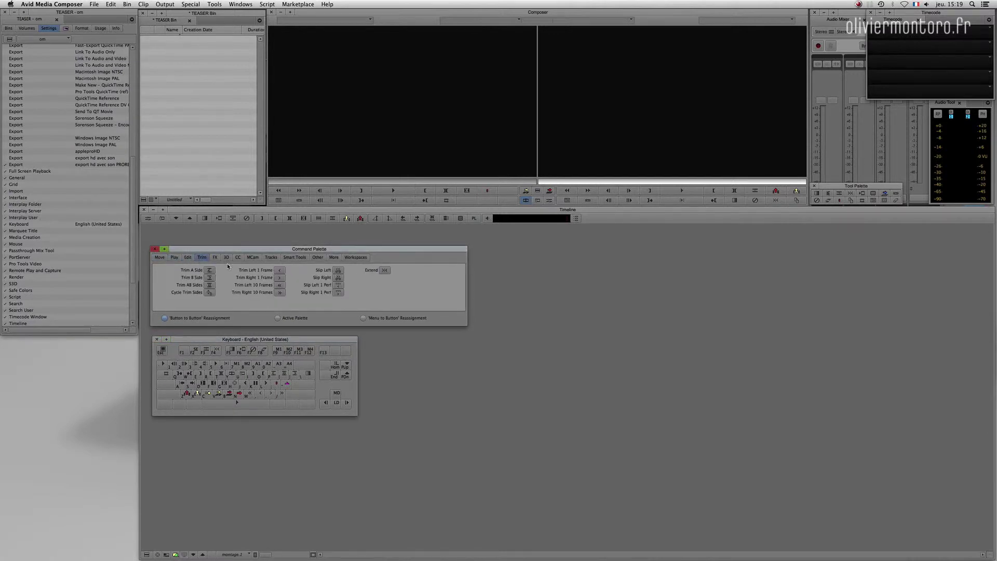
{"action": "left_click", "coordinate": [386, 271]}
{"action": "left_click", "coordinate": [498, 289]}
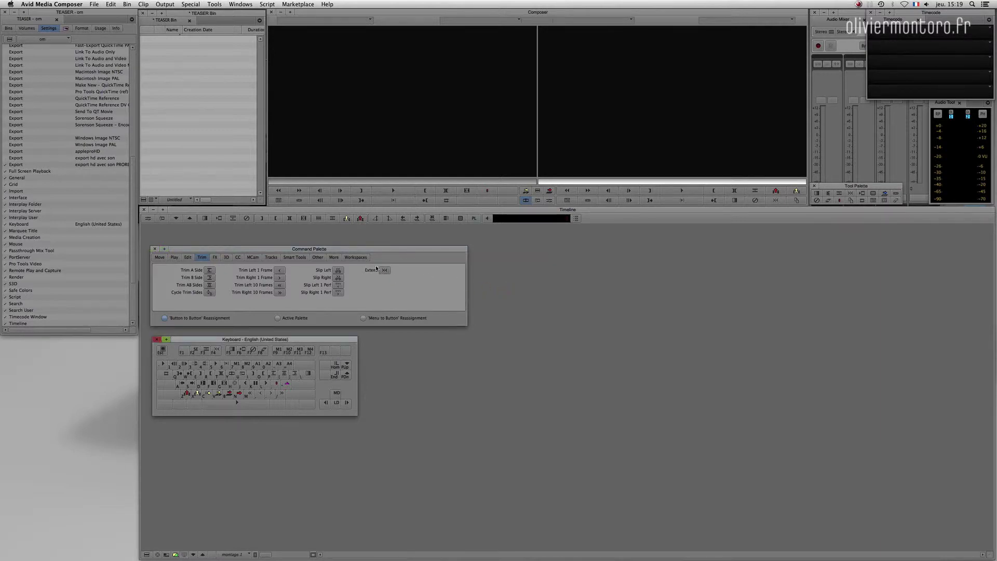
{"action": "left_click_drag", "start_coordinate": [385, 271], "coordinate": [217, 355]}
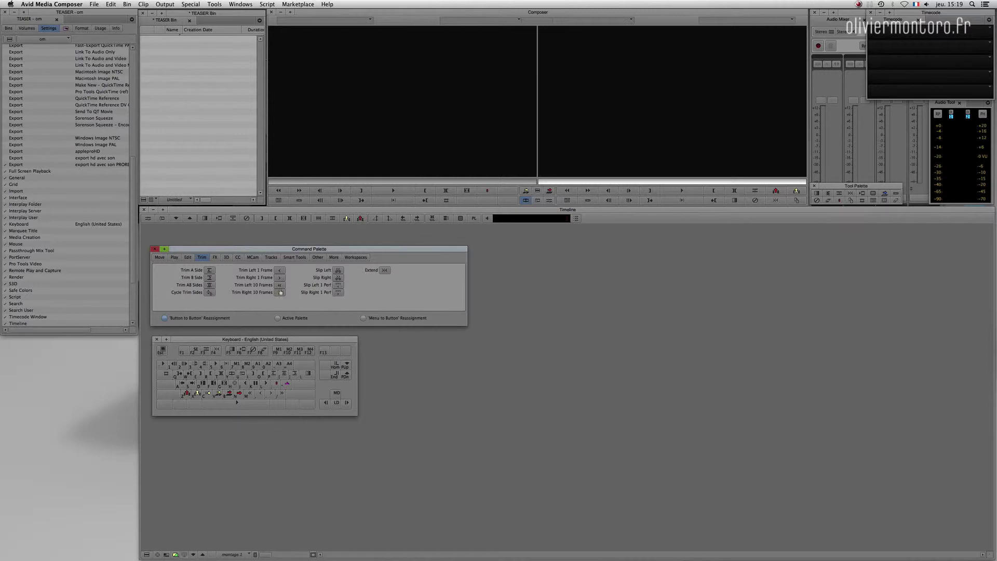
Try to assign the Quick Transition command from the Command Palette's FX category to a key of the keyboard layout
{"action": "left_click", "coordinate": [215, 257]}
{"action": "left_click", "coordinate": [226, 258]}
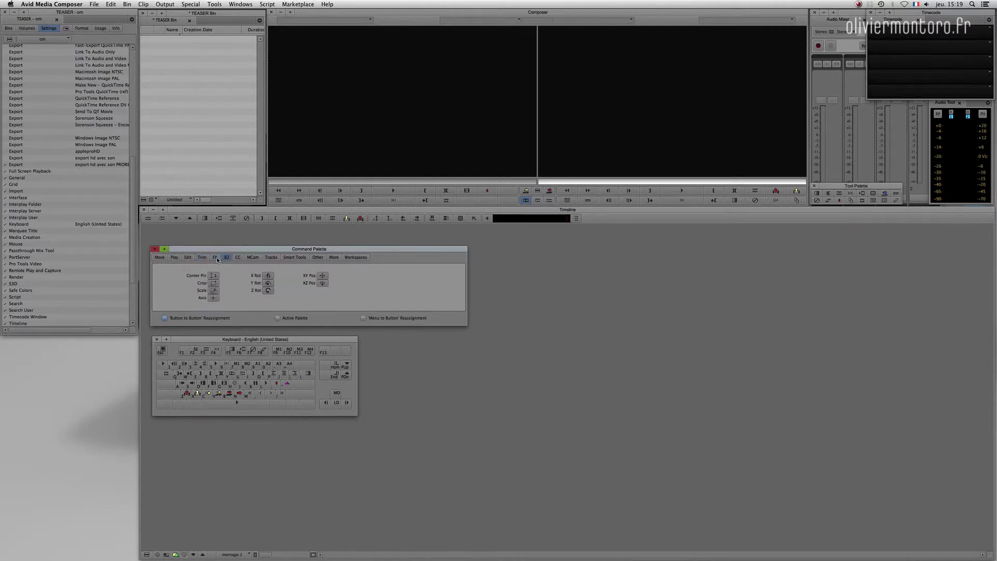
{"action": "left_click", "coordinate": [216, 258]}
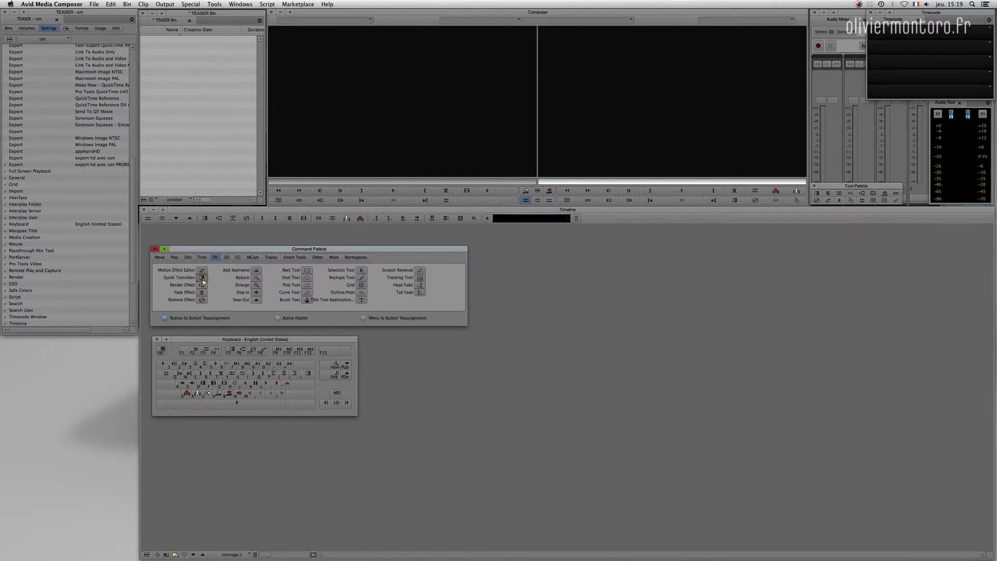
{"action": "left_click", "coordinate": [202, 278]}
{"action": "left_click", "coordinate": [498, 288]}
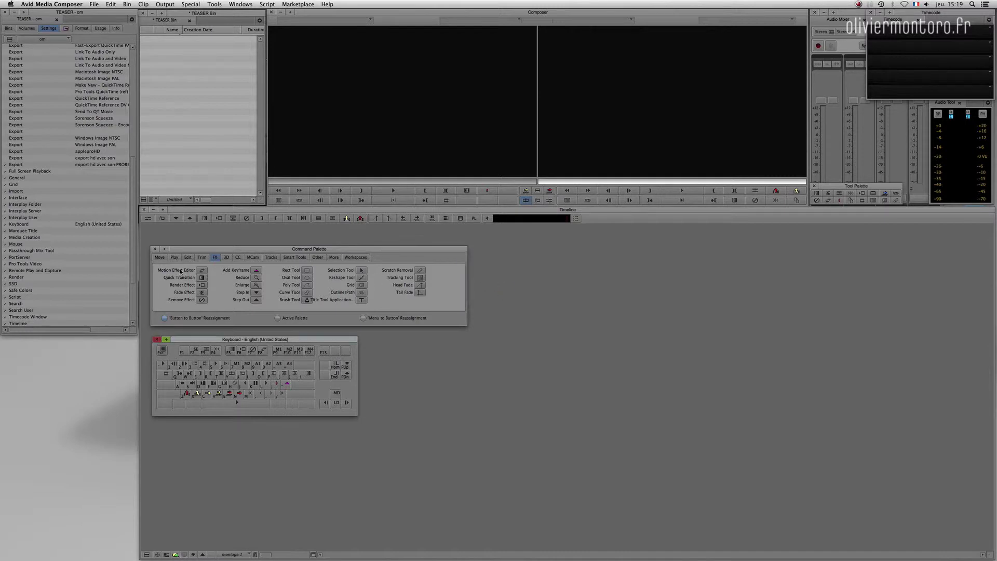
{"action": "left_click_drag", "start_coordinate": [202, 279], "coordinate": [238, 361]}
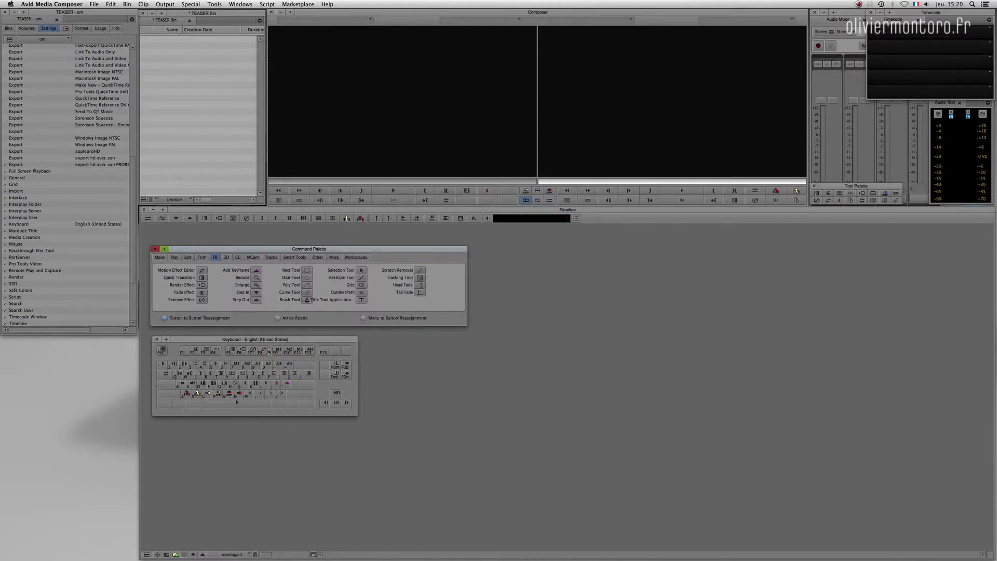
{"action": "left_click", "coordinate": [202, 370]}
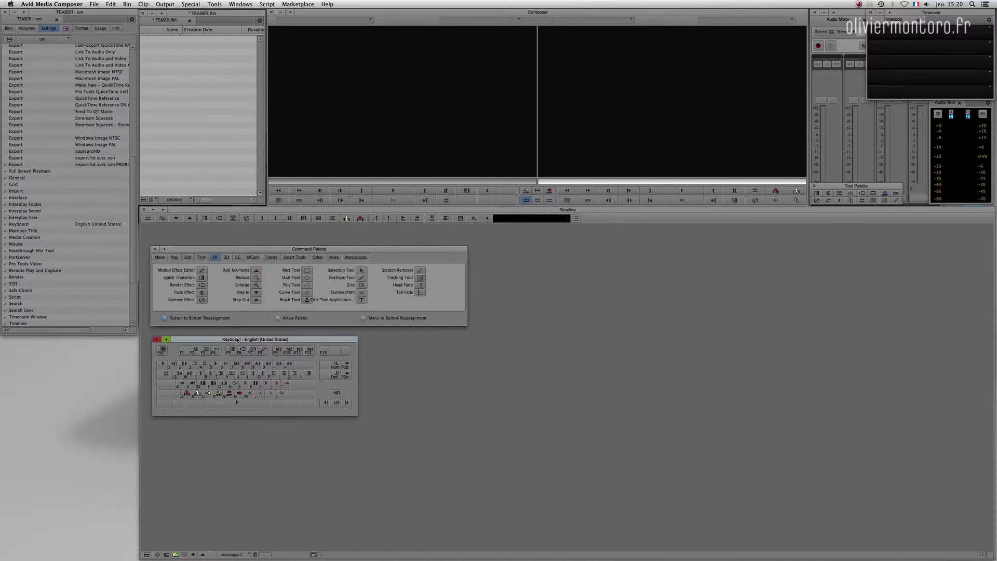
{"action": "left_click_drag", "start_coordinate": [220, 340], "coordinate": [222, 337]}
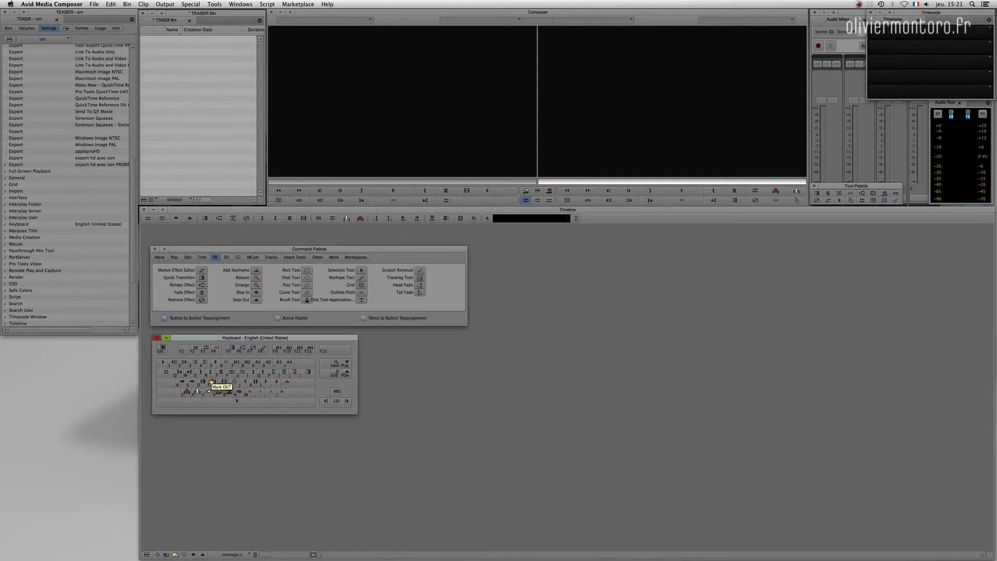
{"action": "left_click_drag", "start_coordinate": [219, 340], "coordinate": [216, 340]}
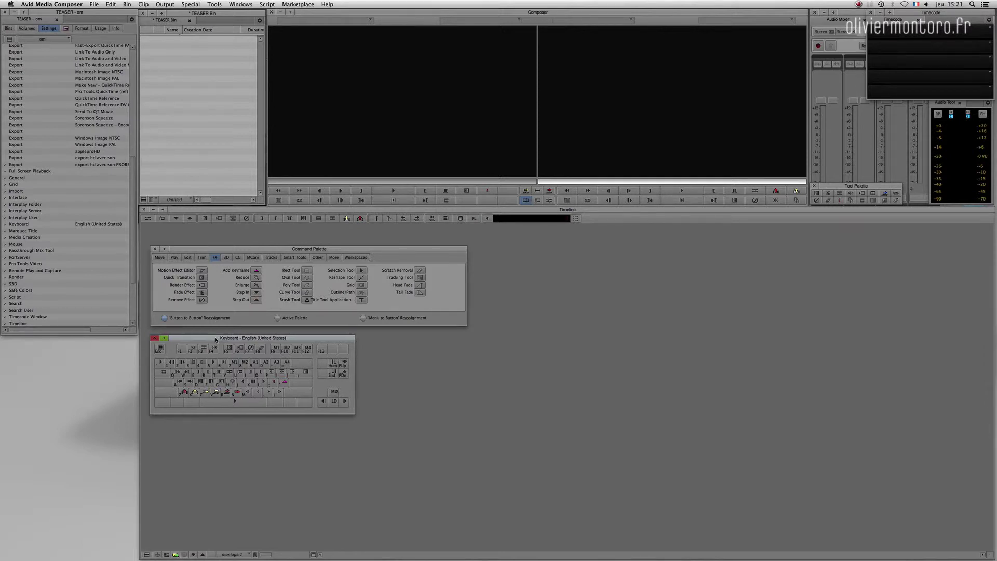
Turn on 'Menu to Button' Reassignment in the Command Palette and move the palette and keyboard windows clear of the timeline's Fast Menu
{"action": "left_click", "coordinate": [364, 319]}
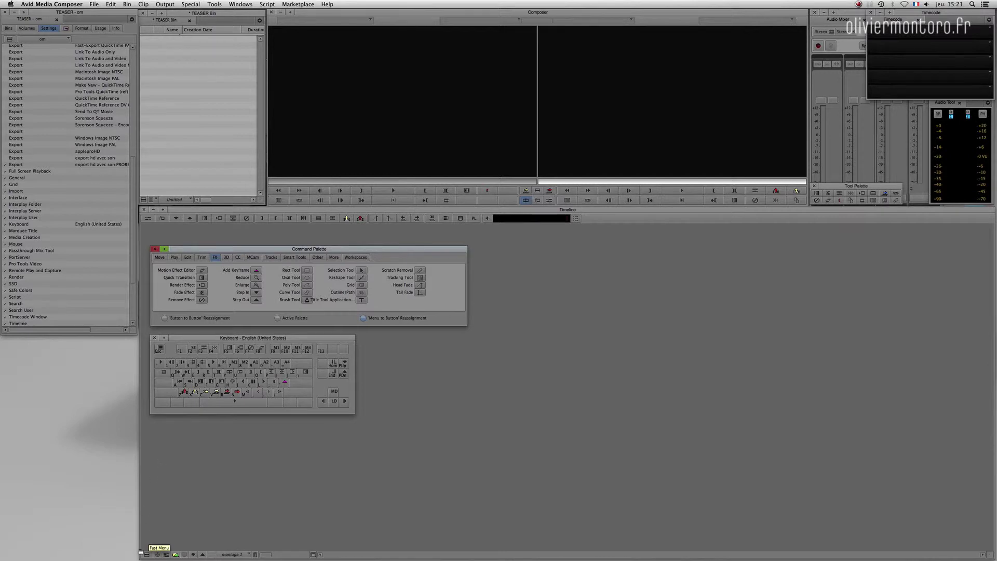
{"action": "left_click", "coordinate": [147, 554]}
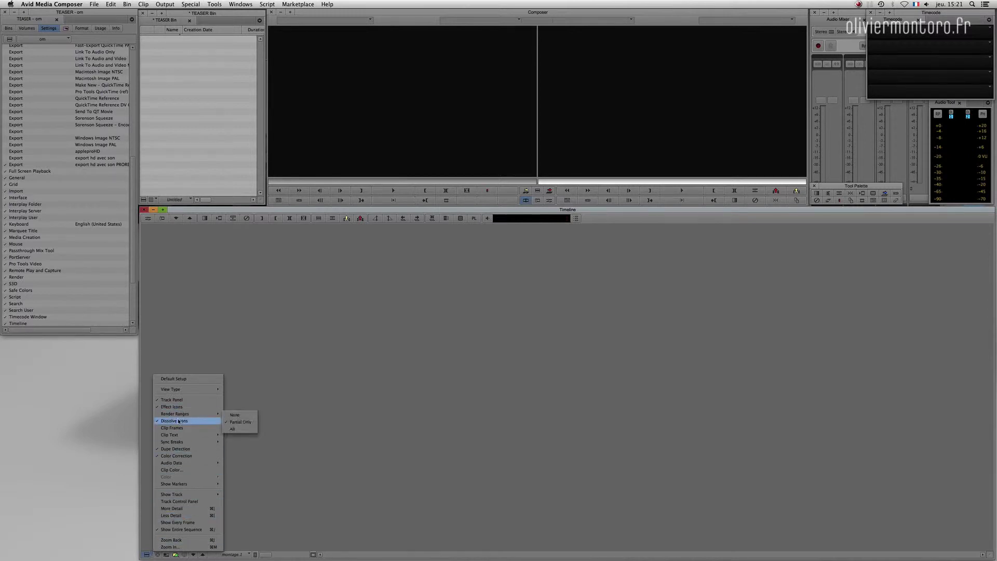
{"action": "mouse_move", "coordinate": [179, 437]}
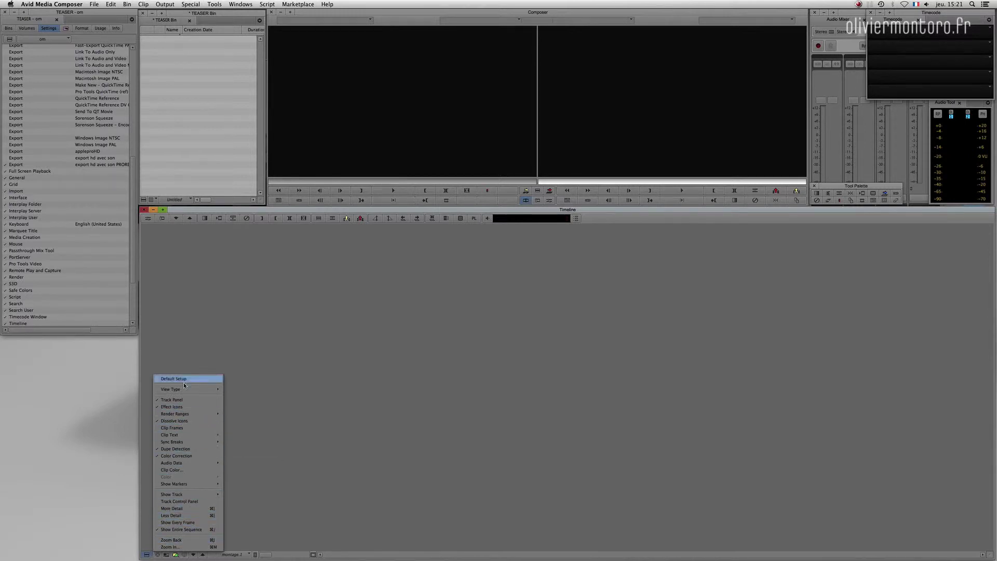
{"action": "left_click", "coordinate": [192, 218]}
{"action": "left_click_drag", "start_coordinate": [122, 250], "coordinate": [125, 324]}
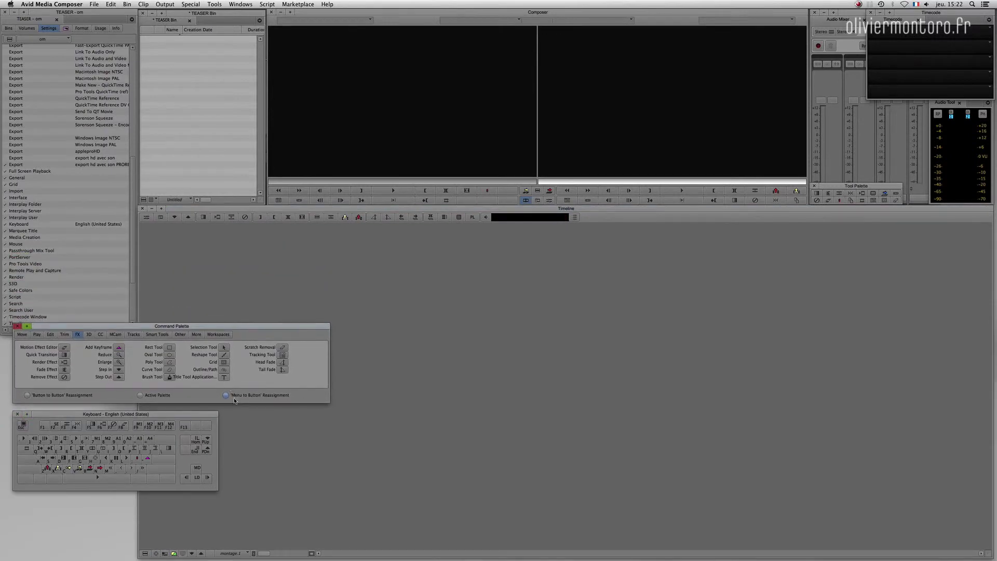
{"action": "left_click_drag", "start_coordinate": [197, 415], "coordinate": [198, 411]}
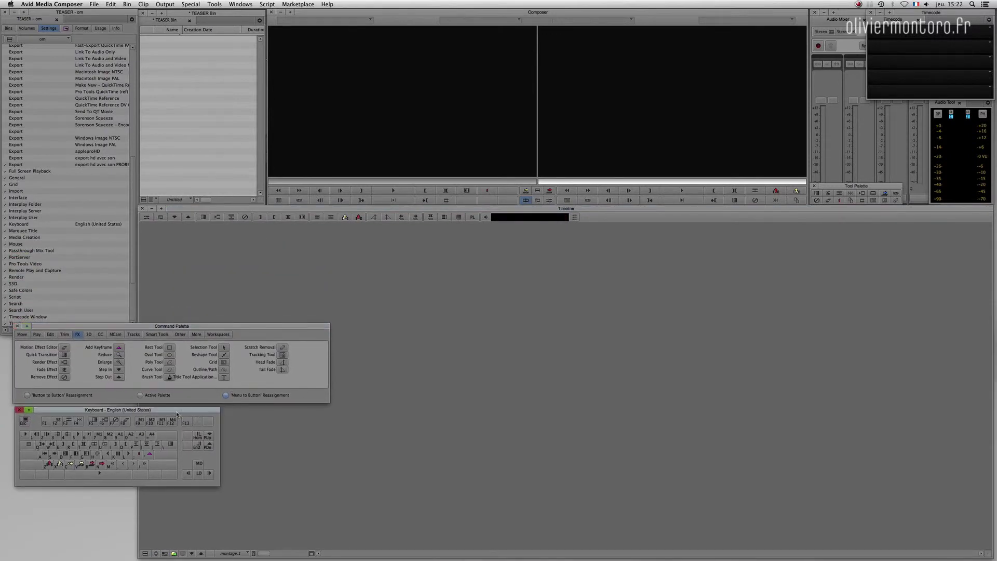
Try to map a command from the timeline's Fast Menu to the F2 key of the keyboard layout
{"action": "left_click", "coordinate": [57, 421]}
{"action": "left_click", "coordinate": [145, 553]}
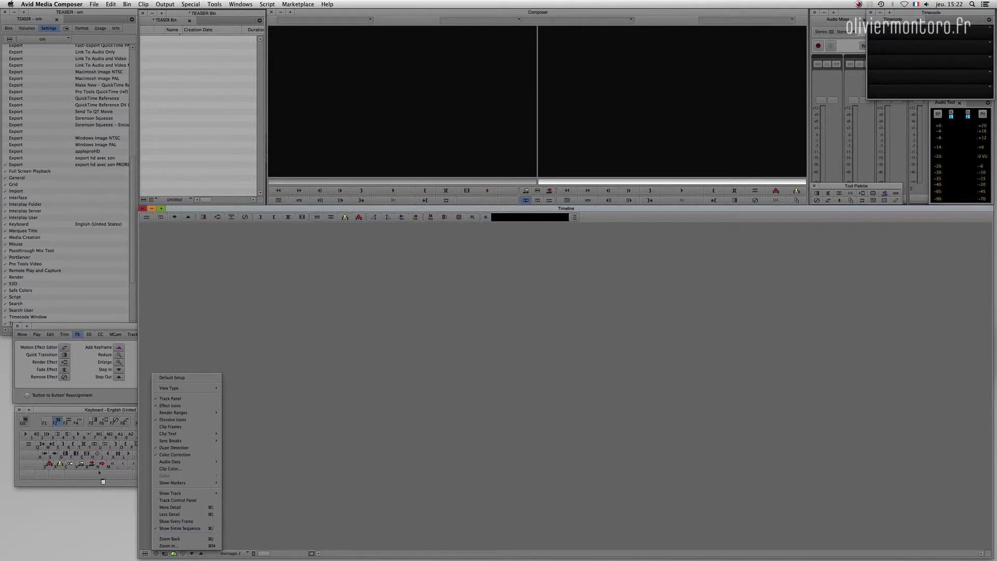
{"action": "left_click", "coordinate": [103, 481]}
Map the timeline Fast Menu's More Detail and Less Detail commands to the Up and Down Arrow keys of the keyboard layout
{"action": "left_click", "coordinate": [199, 465]}
{"action": "left_click", "coordinate": [145, 553]}
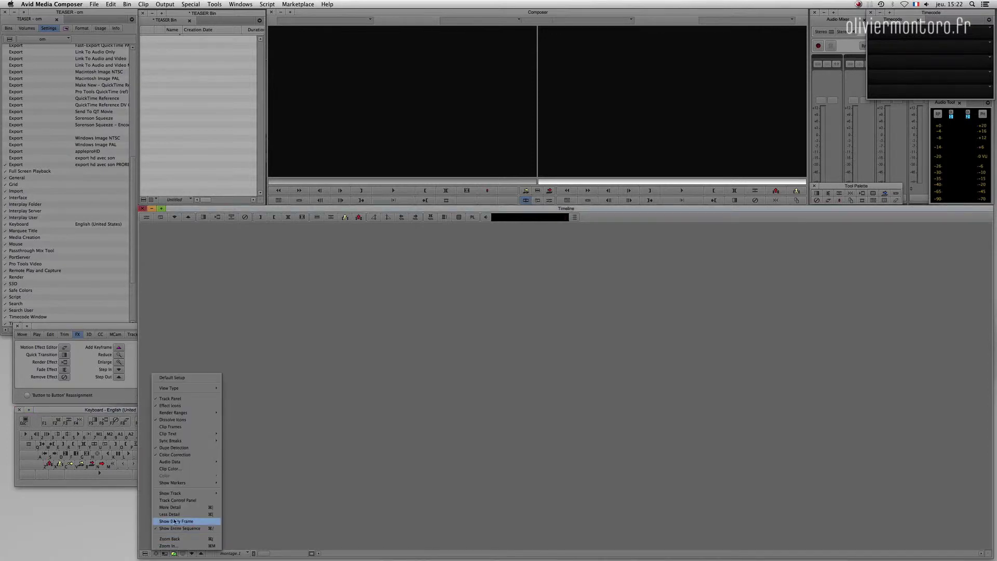
{"action": "left_click", "coordinate": [121, 484]}
{"action": "left_click", "coordinate": [199, 473]}
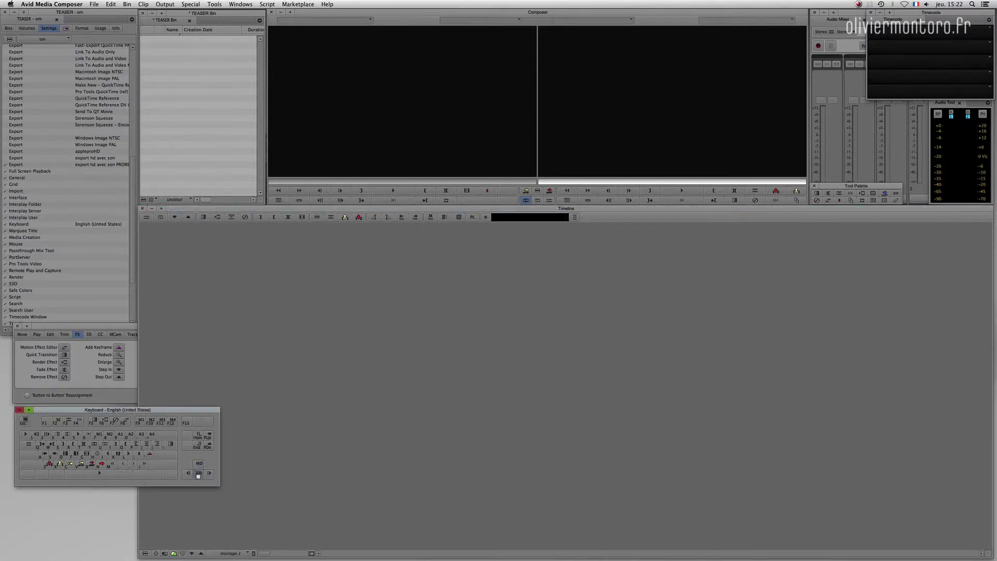
{"action": "left_click", "coordinate": [145, 553]}
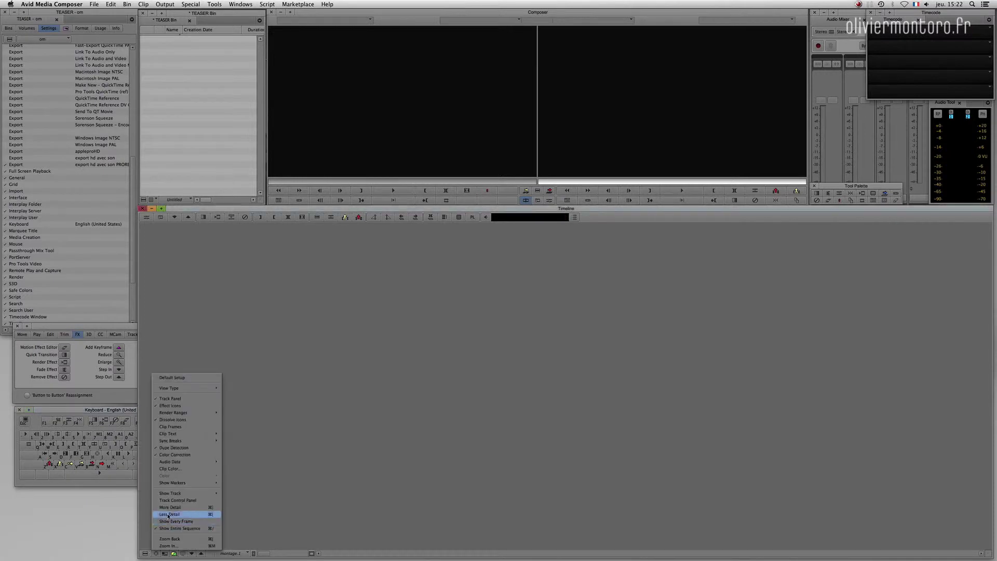
{"action": "left_click", "coordinate": [122, 480]}
{"action": "left_click", "coordinate": [198, 474]}
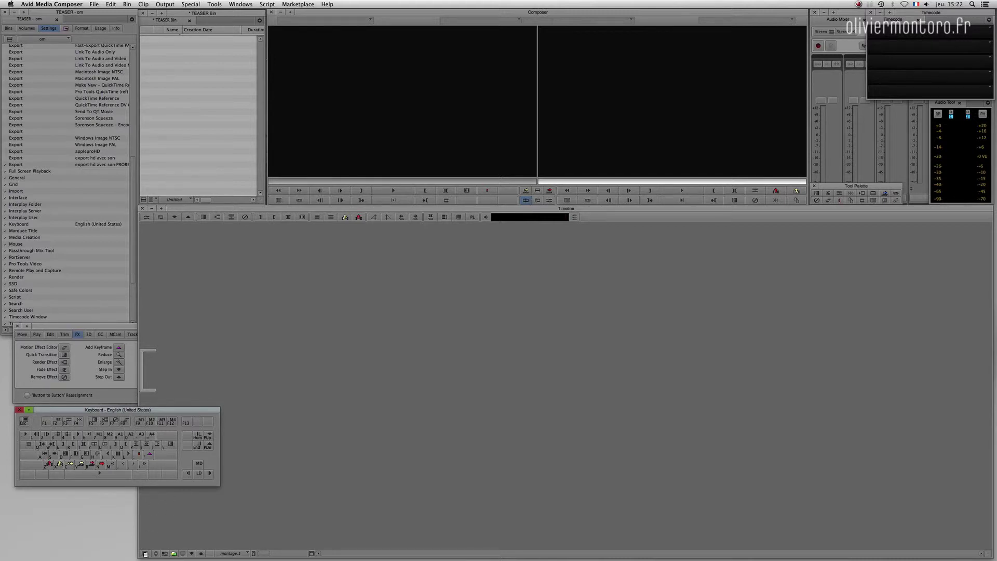
Close the Command Palette and the keyboard layout window, and return the project window to its list of bins
{"action": "left_click", "coordinate": [93, 385]}
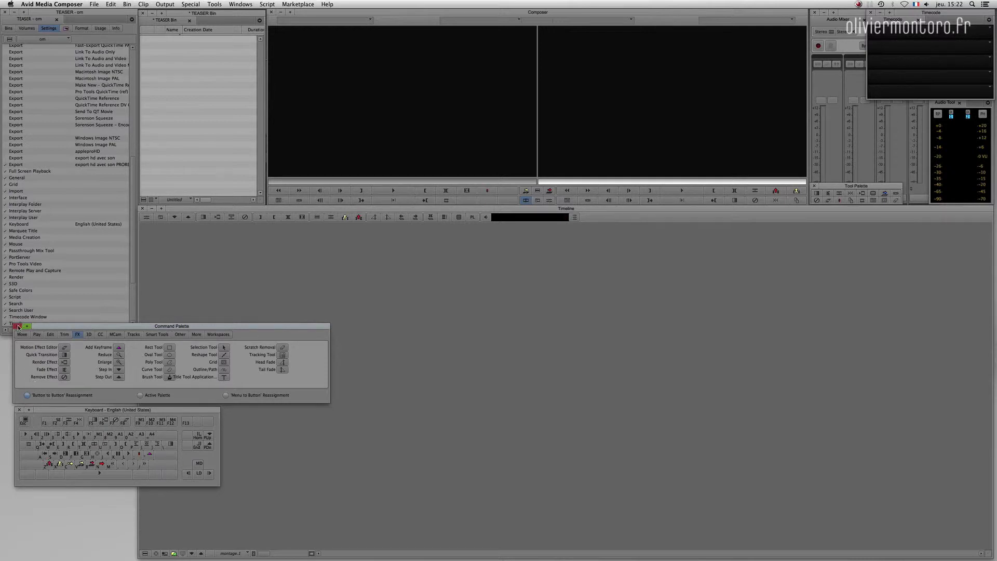
{"action": "left_click", "coordinate": [17, 325]}
{"action": "left_click", "coordinate": [19, 410]}
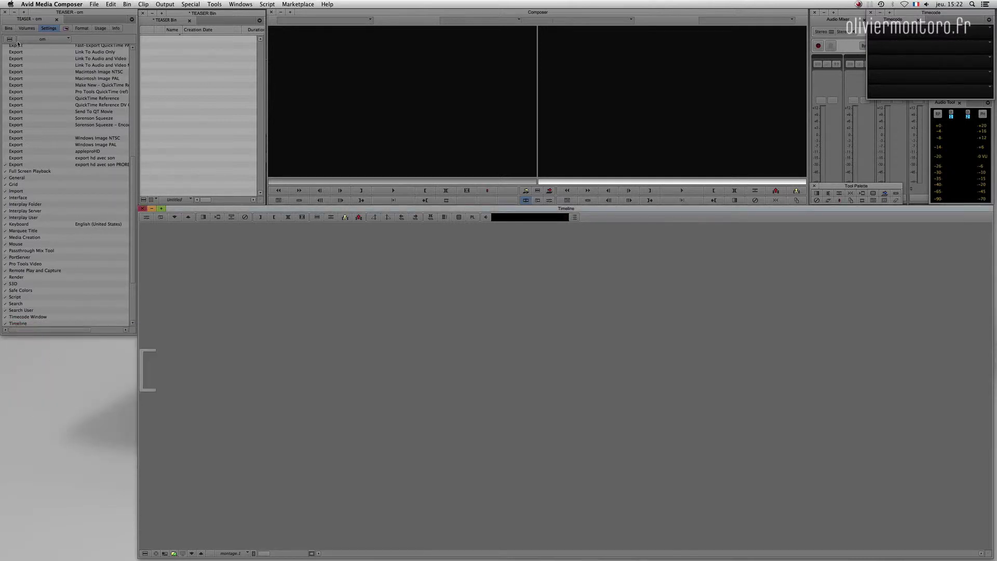
{"action": "left_click", "coordinate": [8, 28]}
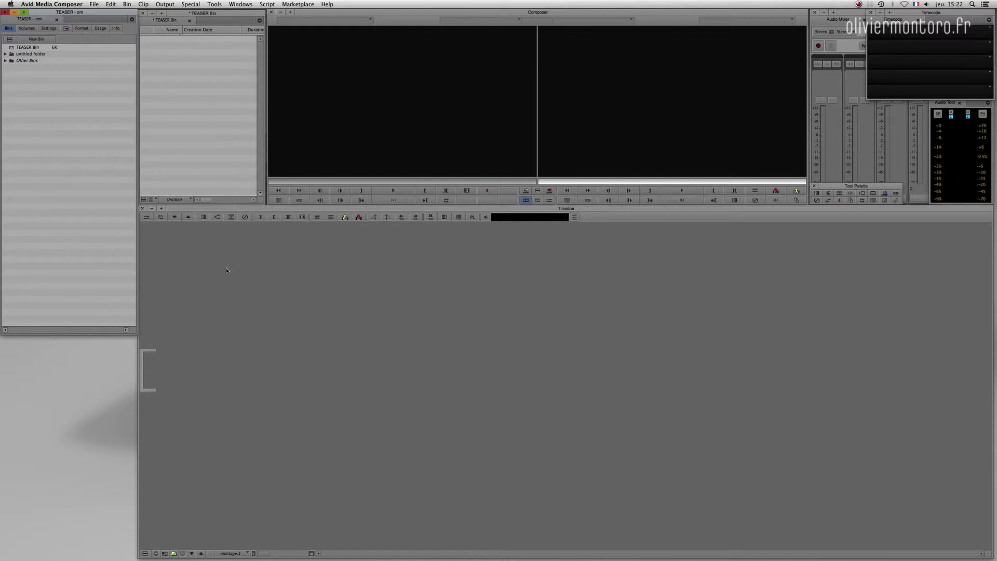
Review the display options in the timeline's Fast Menu, including Dupe Detection
{"action": "left_click", "coordinate": [185, 212]}
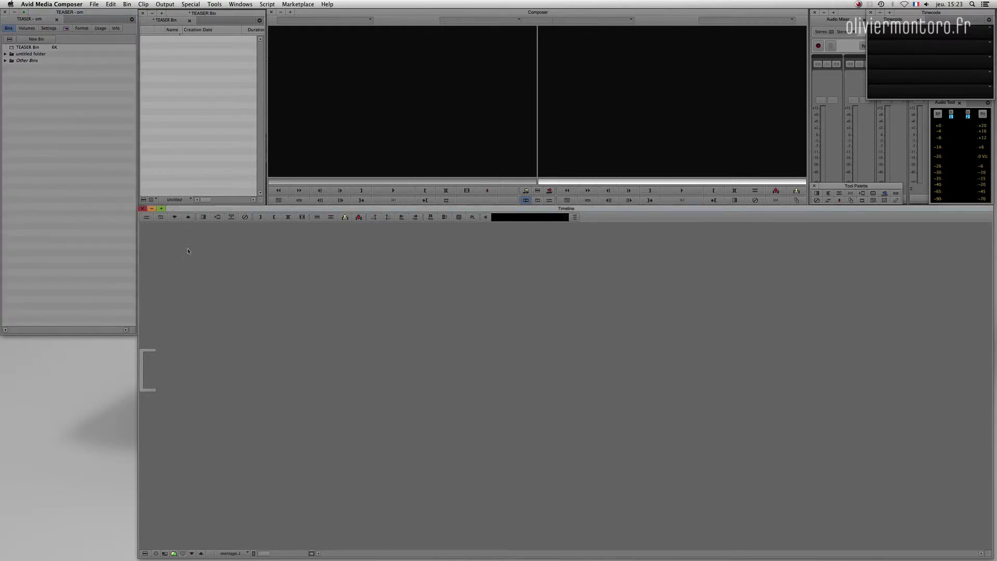
{"action": "left_click", "coordinate": [145, 553]}
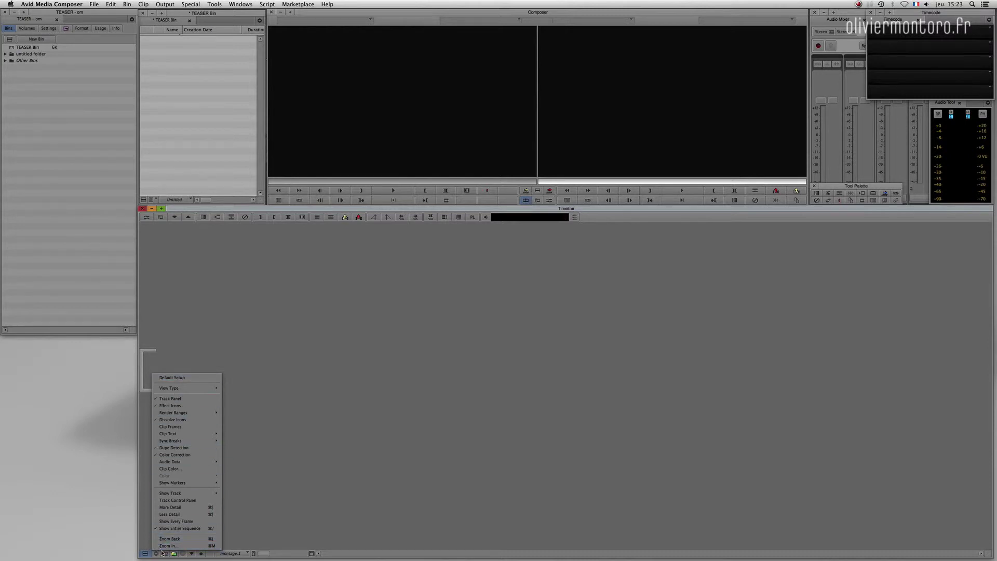
{"action": "left_click", "coordinate": [161, 514]}
{"action": "left_click", "coordinate": [145, 552]}
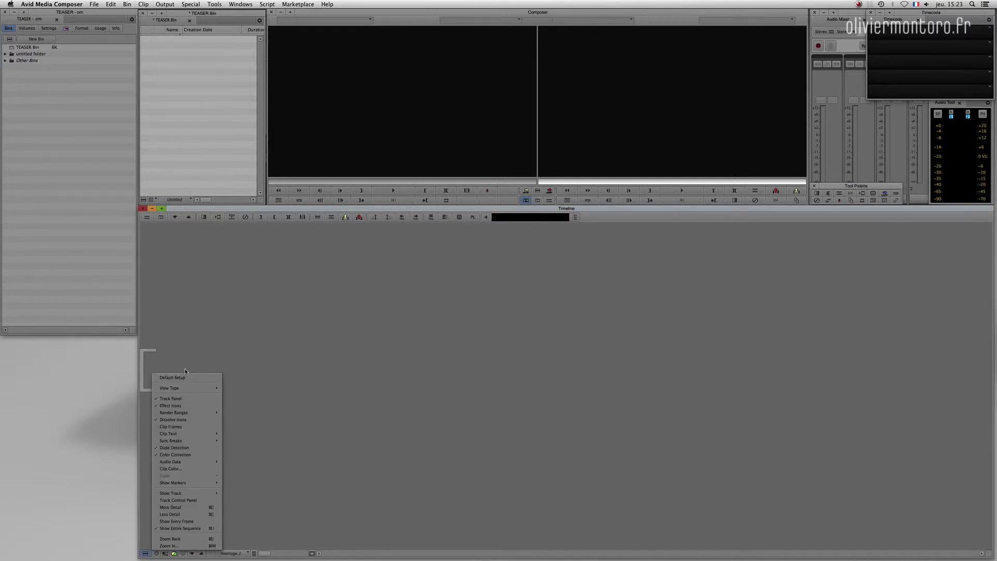
{"action": "left_click", "coordinate": [169, 448]}
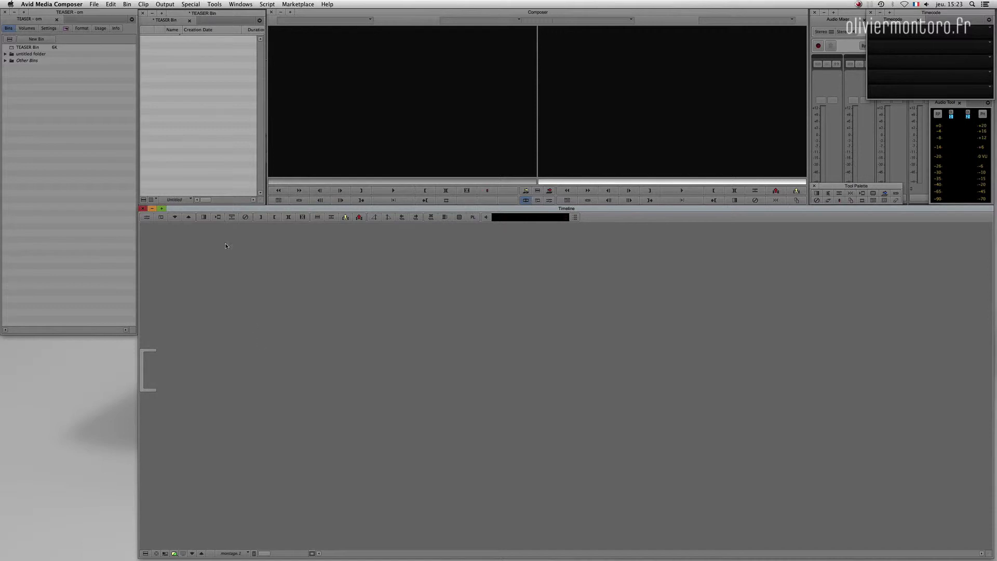
Open TEASER Bin from the untitled folder and load the teaserETALO sequence into the timeline
{"action": "left_click", "coordinate": [5, 54]}
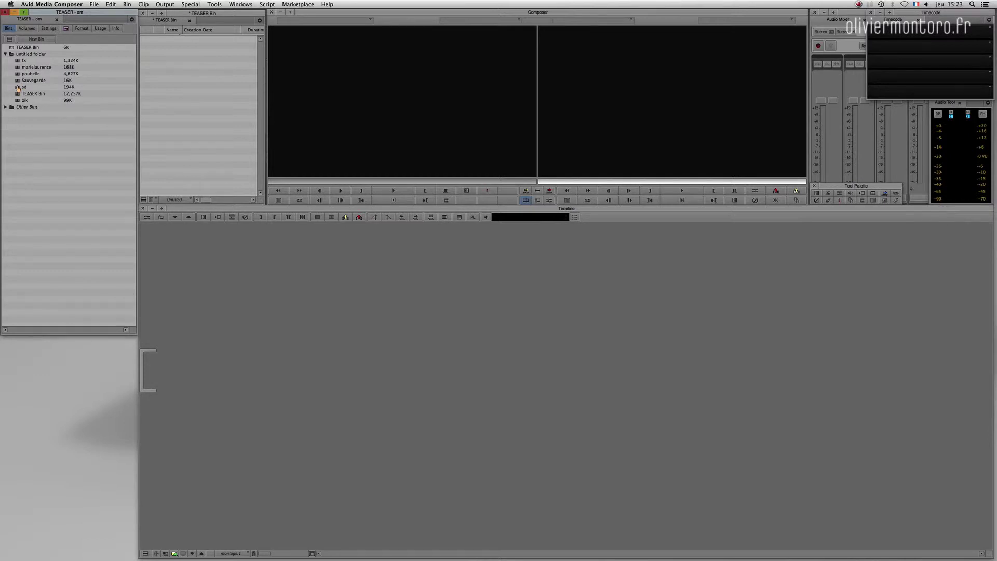
{"action": "double_click", "coordinate": [20, 94]}
{"action": "double_click", "coordinate": [160, 107]}
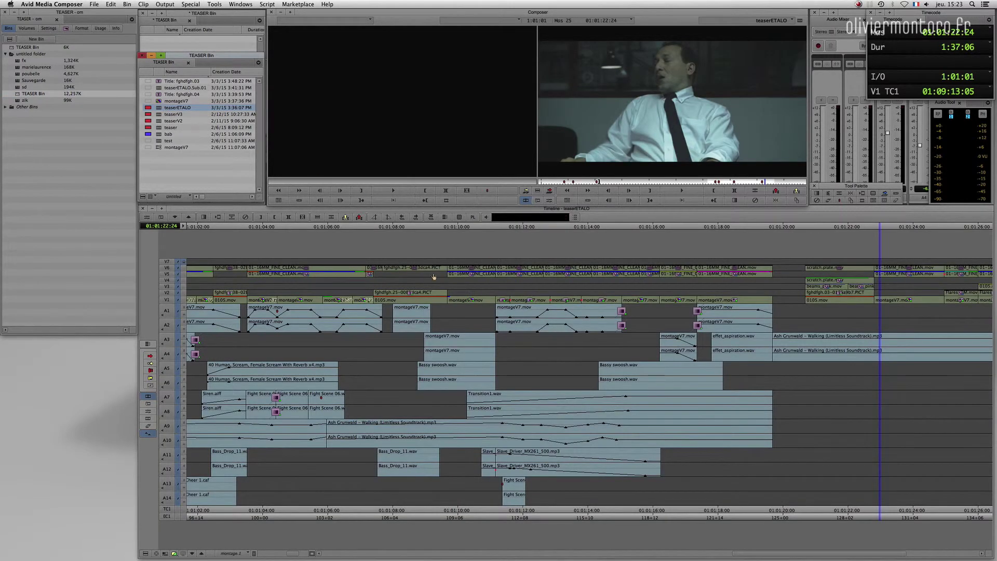
Match Frame the V1 clip at 01:01:23:10 into the source monitor and play and mark a 1:06 excerpt
{"action": "left_click", "coordinate": [267, 314]}
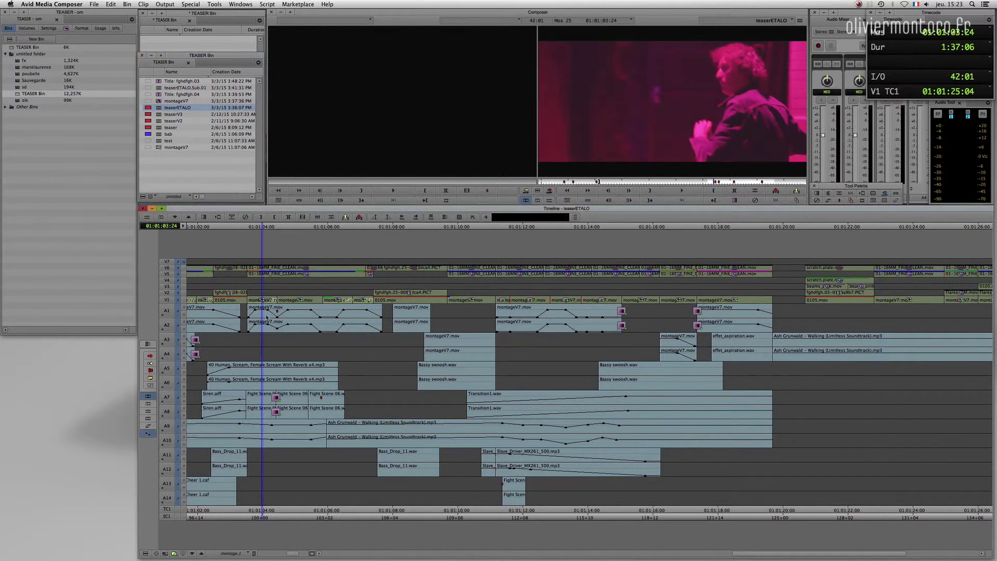
{"action": "left_click", "coordinate": [813, 324]}
{"action": "left_click", "coordinate": [885, 326]}
{"action": "left_click", "coordinate": [890, 328]}
{"action": "key", "text": "Right"}
{"action": "key", "text": "Right"}
{"action": "key", "text": "Right"}
{"action": "left_click", "coordinate": [162, 300]}
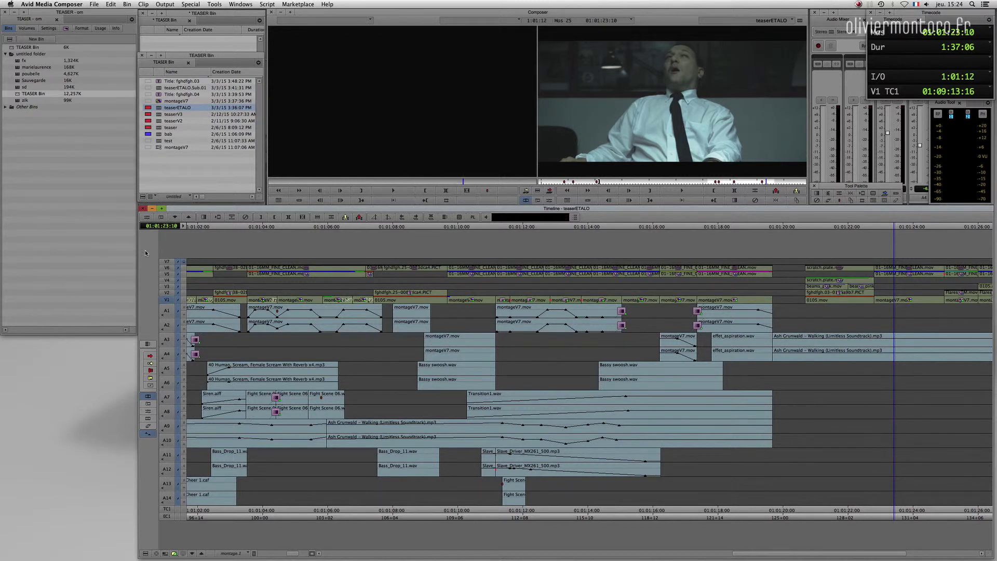
{"action": "key", "text": "n"}
{"action": "key", "text": "space"}
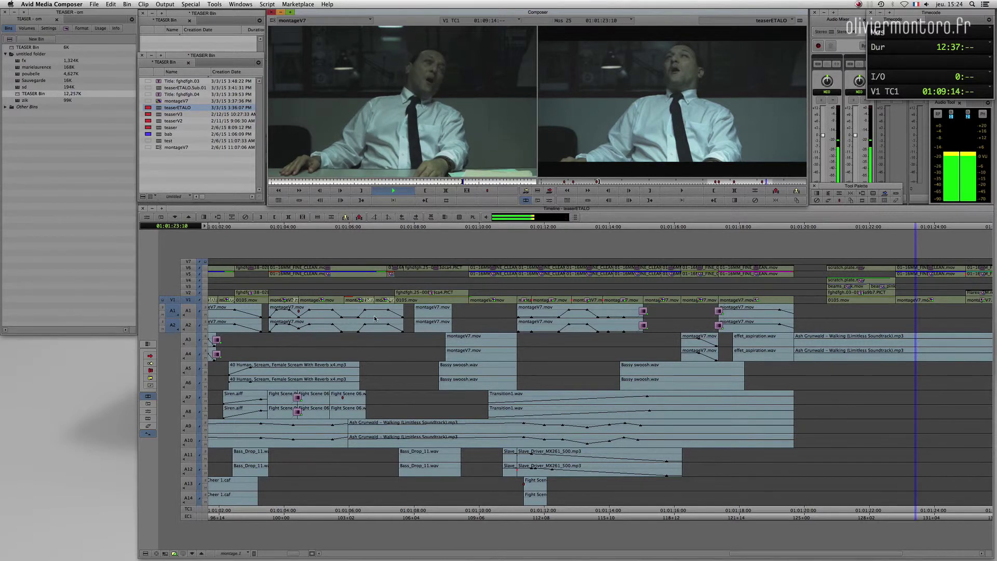
{"action": "key", "text": "space"}
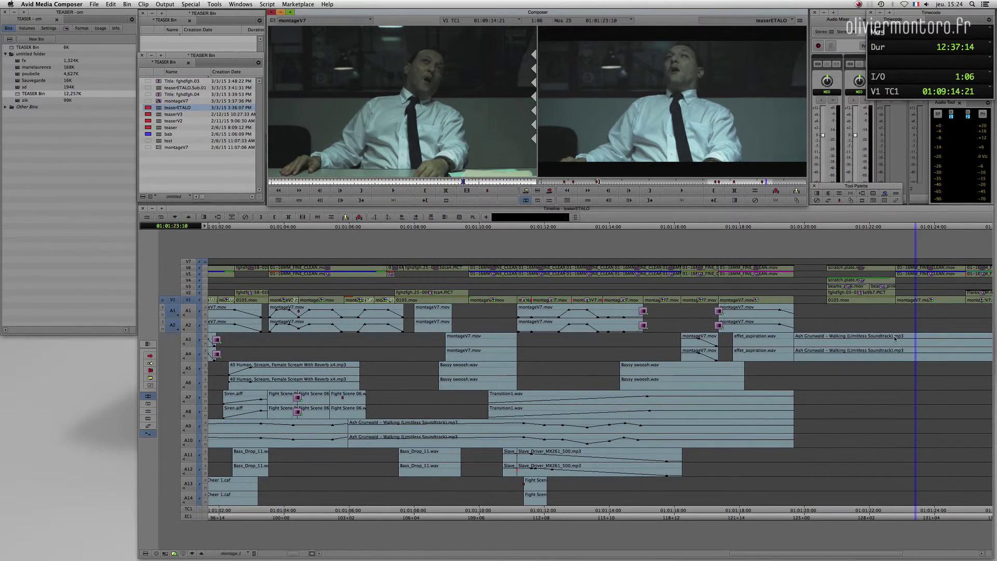
Zoom in on the timeline and splice the marked montageV7 excerpt into the sequence at 01:01:24:24
{"action": "left_click", "coordinate": [901, 338]}
{"action": "key", "text": "ctrl+bracketright"}
{"action": "left_click", "coordinate": [719, 311]}
{"action": "left_click", "coordinate": [728, 311]}
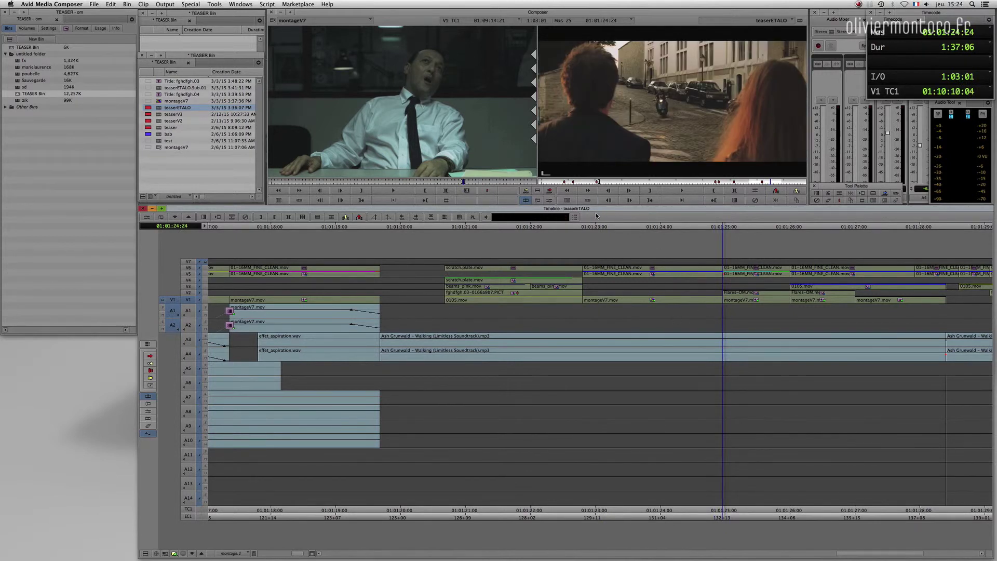
{"action": "key", "text": "i"}
{"action": "key", "text": "v"}
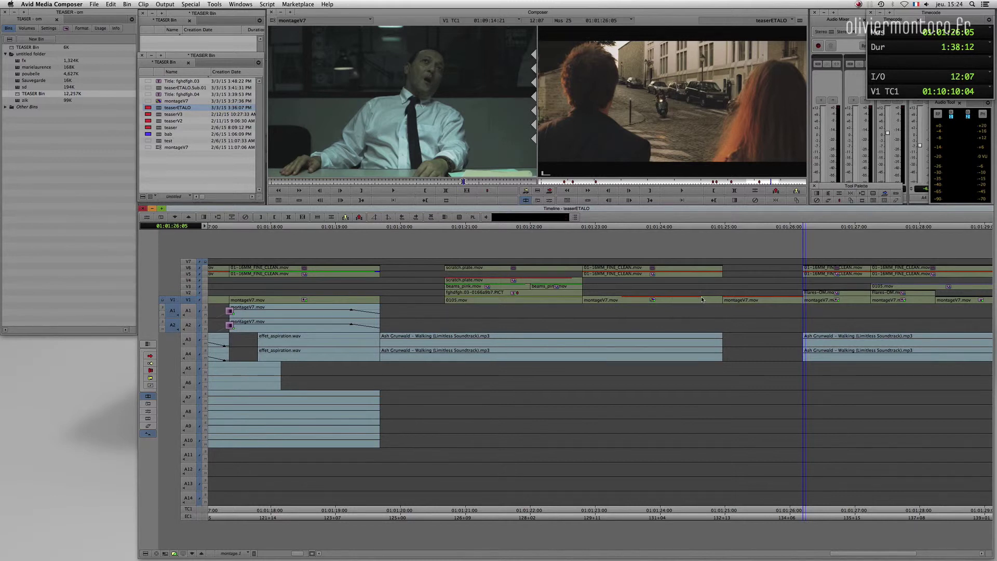
Scrub over the duplicated footage on V1, undo the splice, and move the playhead back to 01:01:21:08
{"action": "left_click_drag", "start_coordinate": [625, 301], "coordinate": [745, 289]}
{"action": "key", "text": "super+x"}
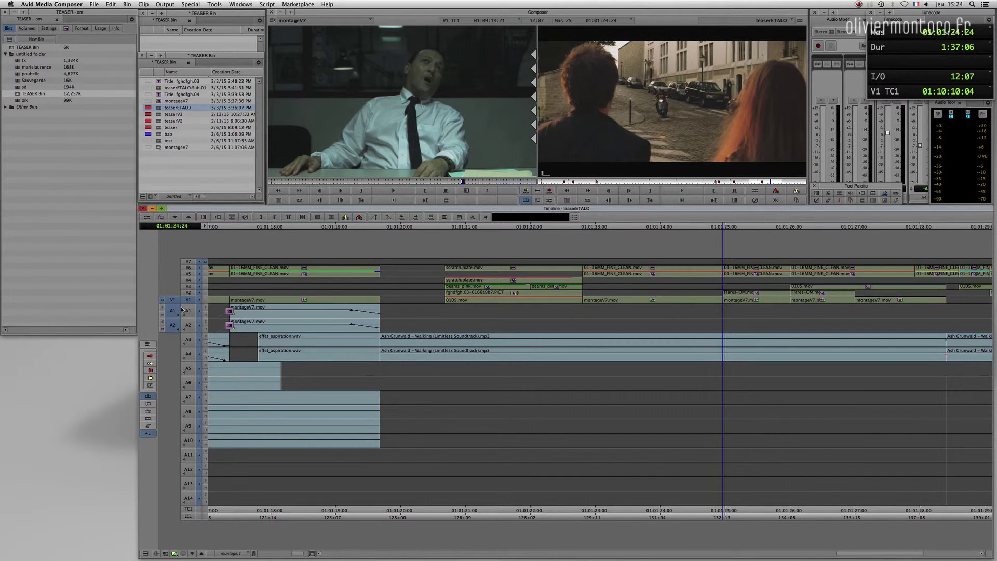
{"action": "left_click_drag", "start_coordinate": [702, 303], "coordinate": [721, 306]}
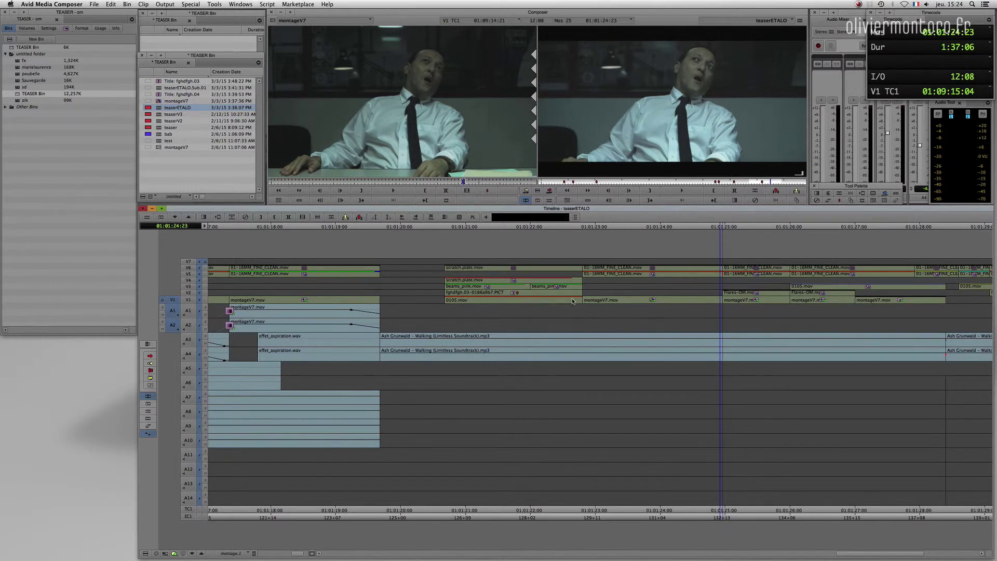
{"action": "left_click_drag", "start_coordinate": [389, 303], "coordinate": [312, 305]}
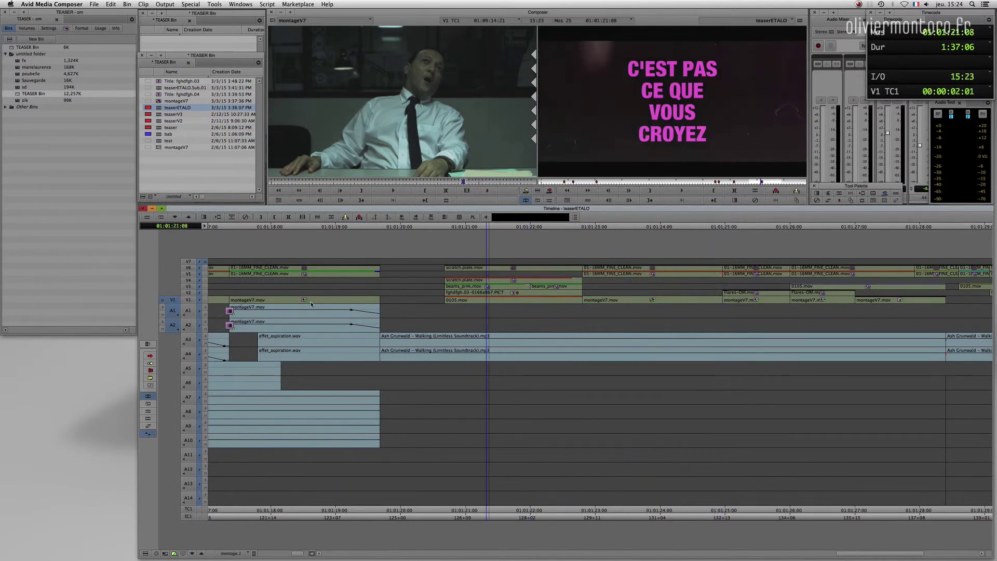
Set the timeline's Clip Text to Source Names, place the playhead at 01:01:21:01, and review the Clip Text choices again
{"action": "left_click", "coordinate": [146, 554]}
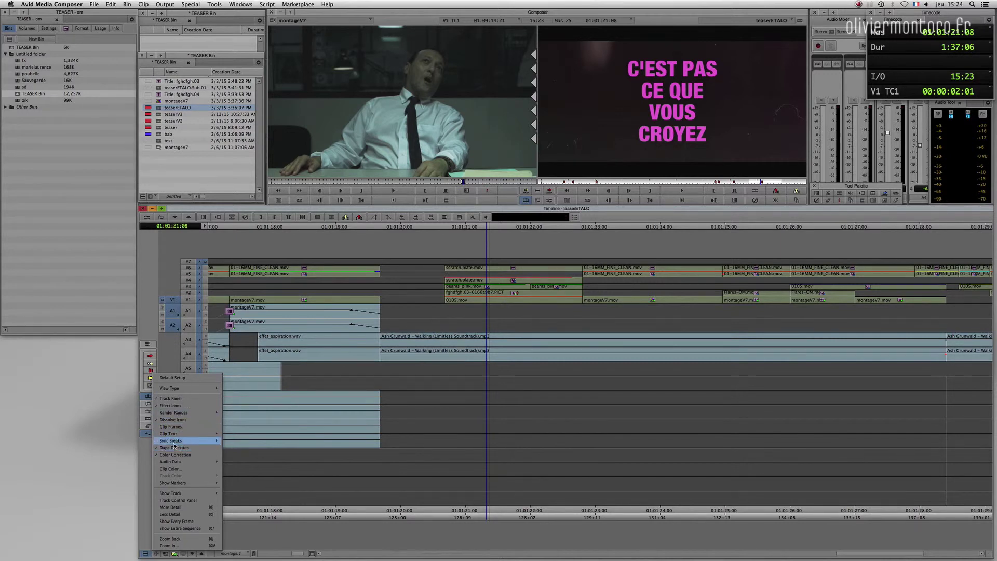
{"action": "mouse_move", "coordinate": [180, 437]}
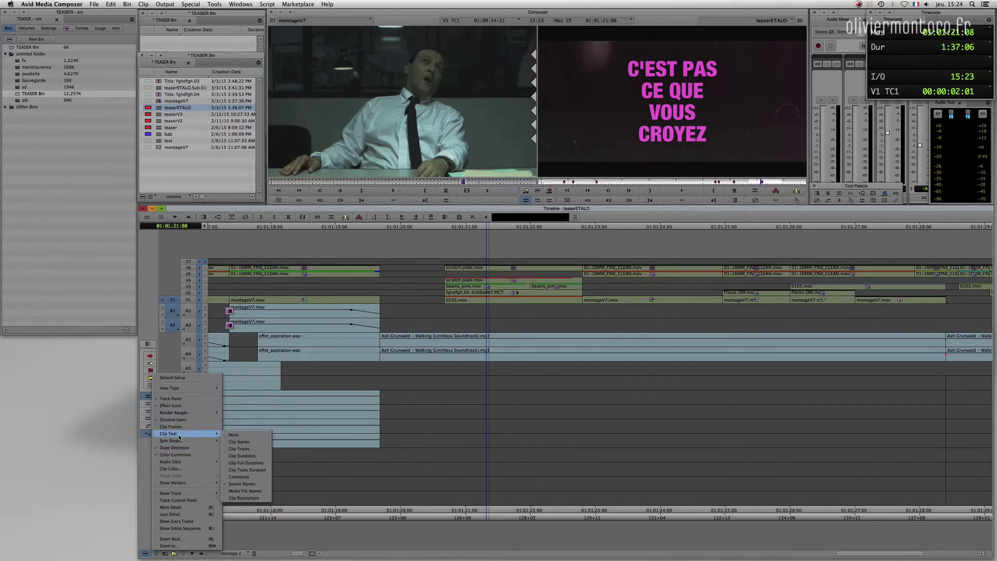
{"action": "left_click", "coordinate": [246, 488]}
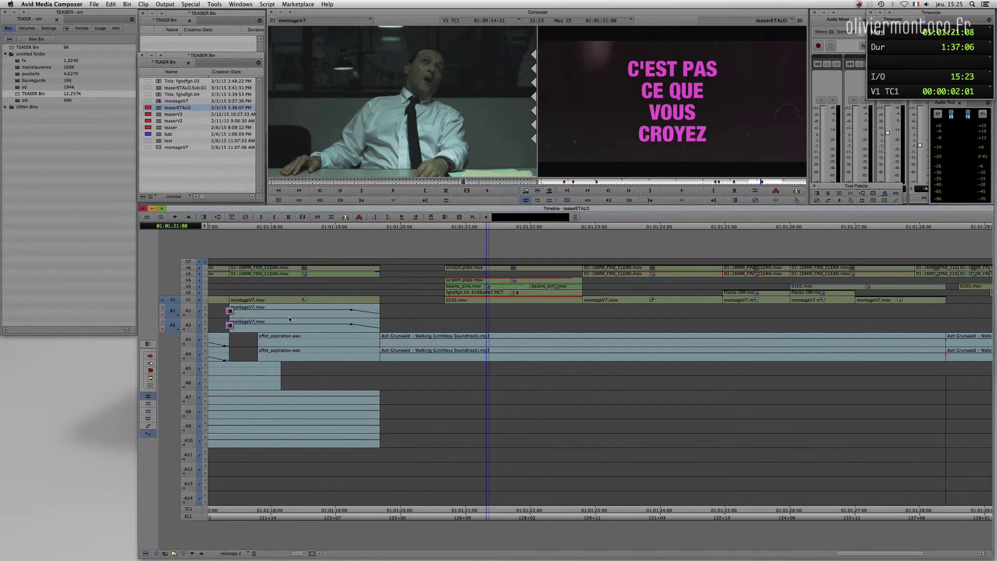
{"action": "left_click", "coordinate": [467, 302]}
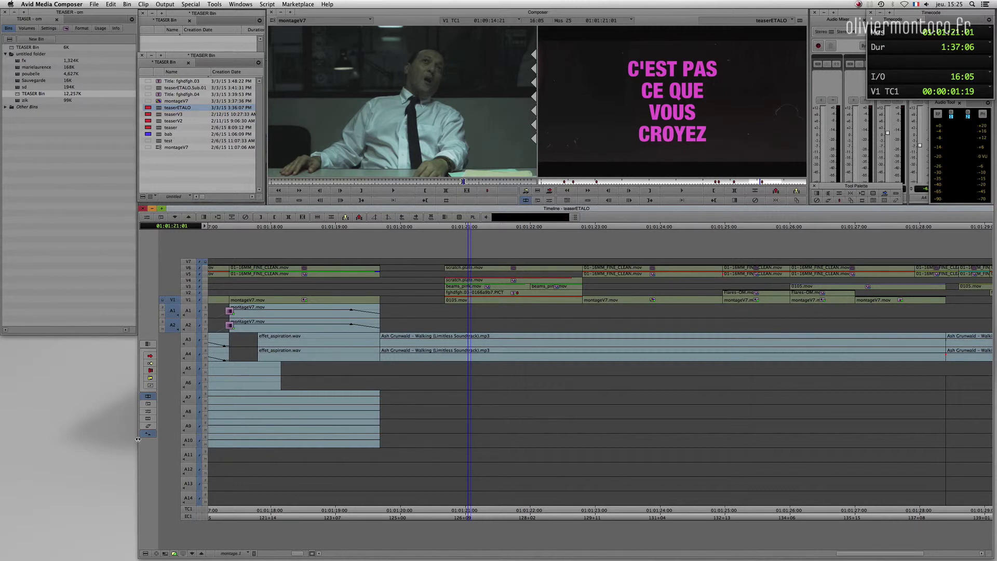
{"action": "left_click", "coordinate": [140, 555]}
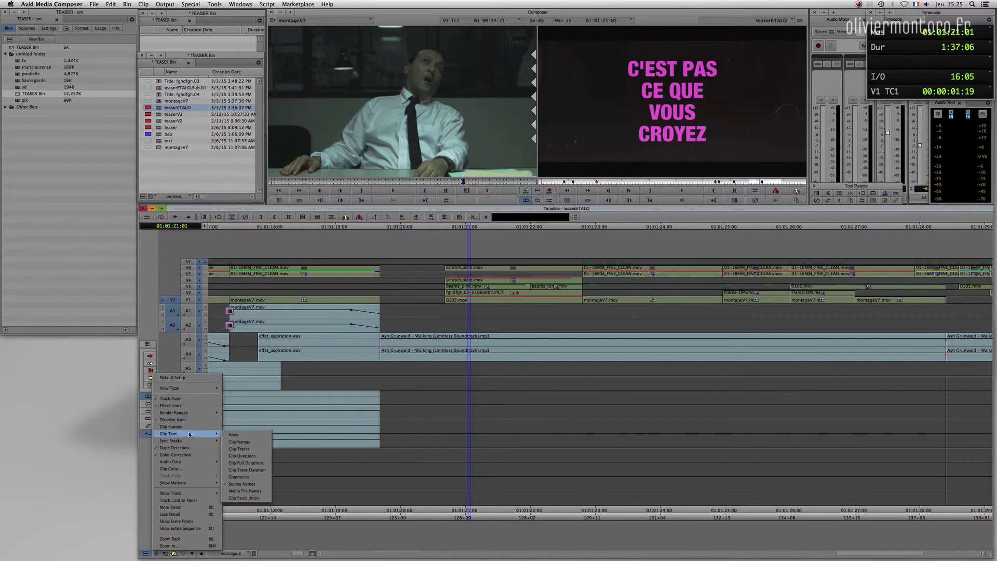
{"action": "mouse_move", "coordinate": [210, 433]}
{"action": "left_click", "coordinate": [178, 455]}
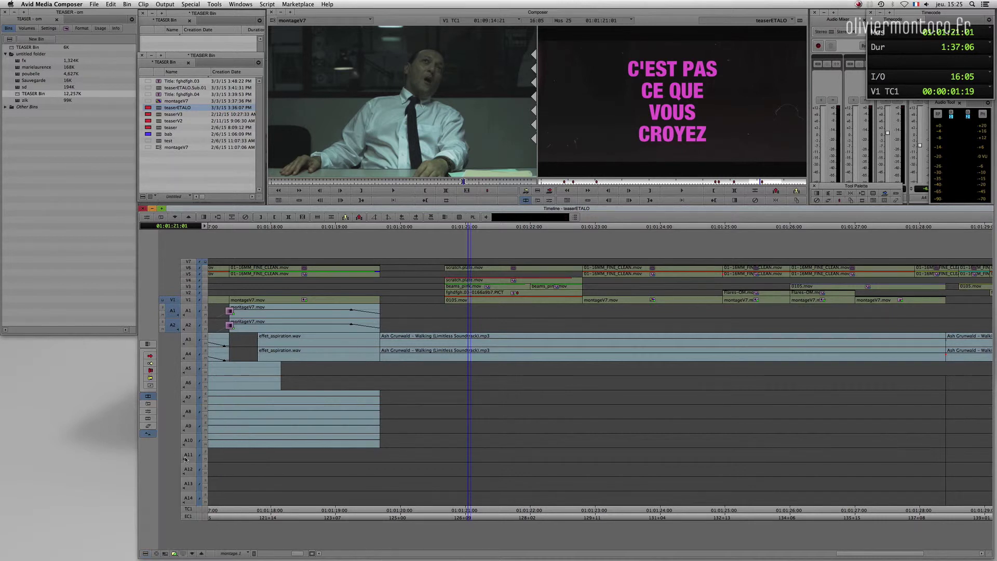
Open the timeline's Clip Color options, make sure Source colouring is active, and accept the dialog
{"action": "right_click", "coordinate": [182, 456]}
{"action": "left_click", "coordinate": [177, 469]}
{"action": "left_click_drag", "start_coordinate": [477, 204], "coordinate": [284, 243]}
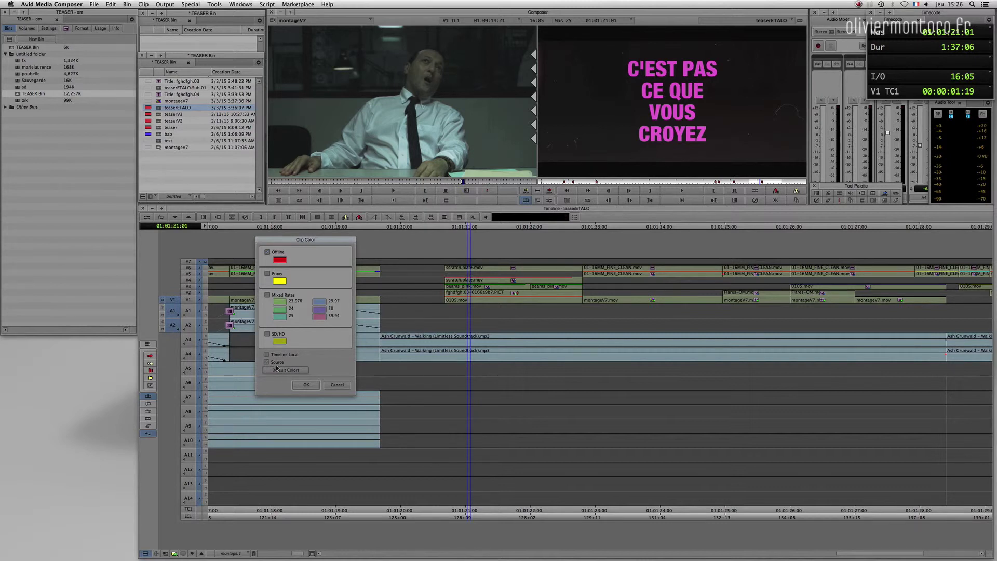
{"action": "left_click", "coordinate": [308, 387]}
Assign a yellow colour label to the montageV7 clip dated 2/6/15 in TEASER Bin
{"action": "left_click", "coordinate": [197, 159]}
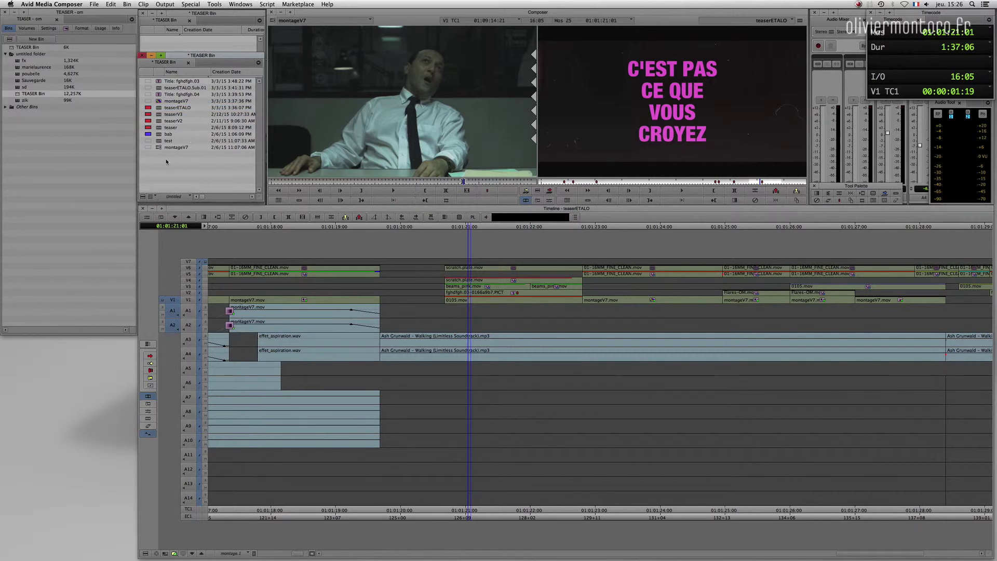
{"action": "left_click", "coordinate": [167, 154]}
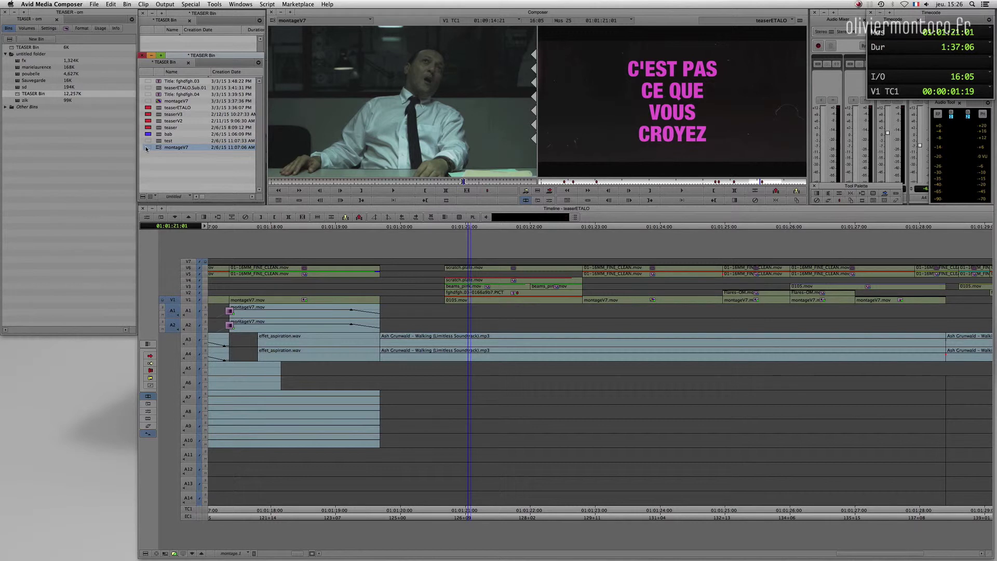
{"action": "left_click", "coordinate": [146, 148]}
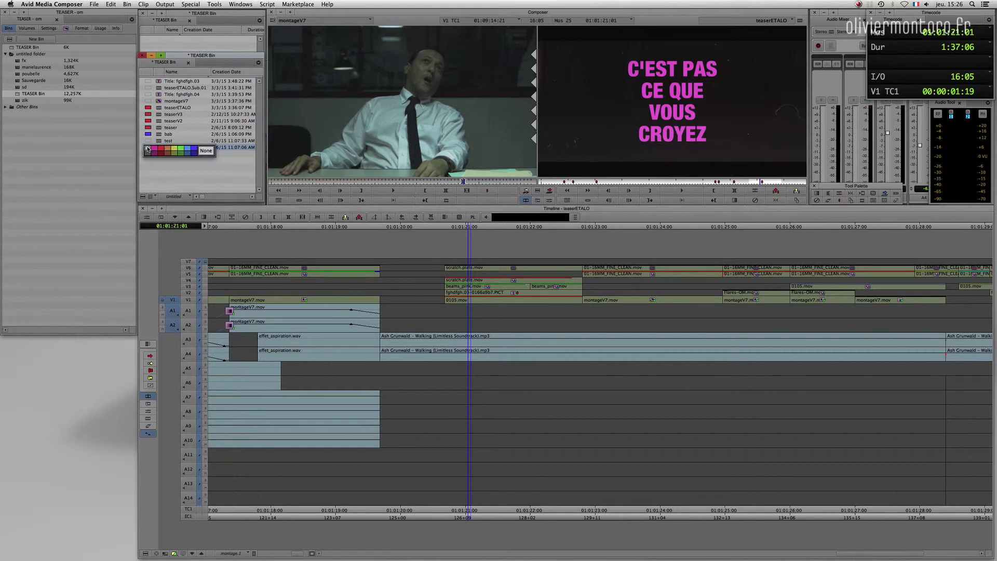
{"action": "left_click", "coordinate": [171, 154]}
Examine the coloured montageV7 clips in the timeline, from 01:01:19:00 out to the entire sequence and back to 01:00:04:14
{"action": "left_click_drag", "start_coordinate": [276, 315], "coordinate": [337, 315]}
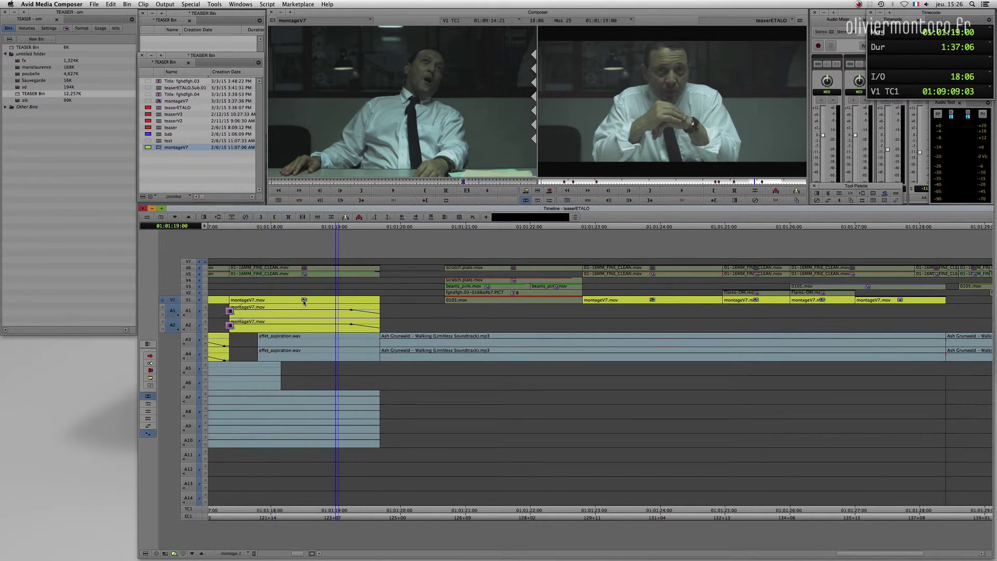
{"action": "left_click_drag", "start_coordinate": [295, 554], "coordinate": [264, 553]}
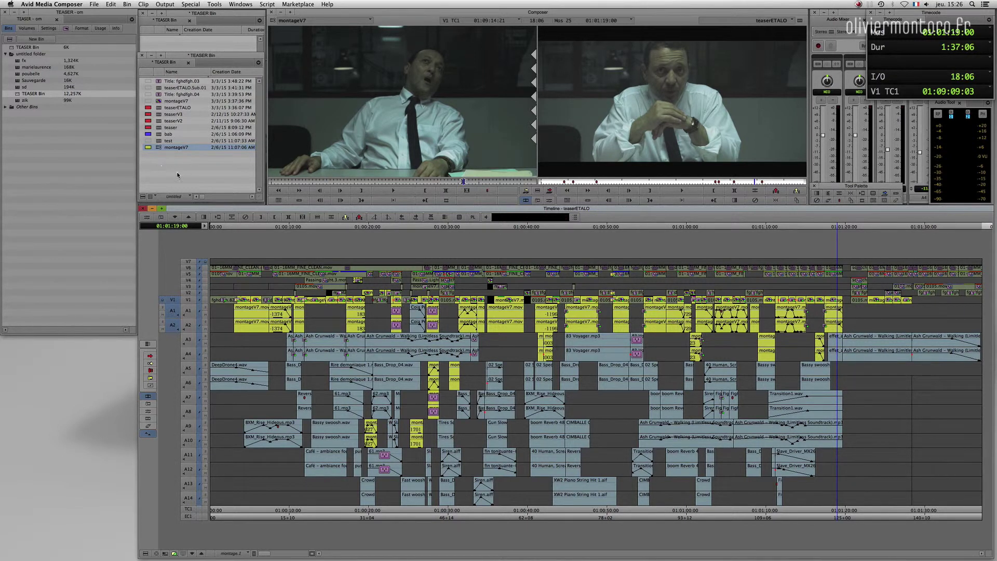
{"action": "left_click", "coordinate": [248, 344]}
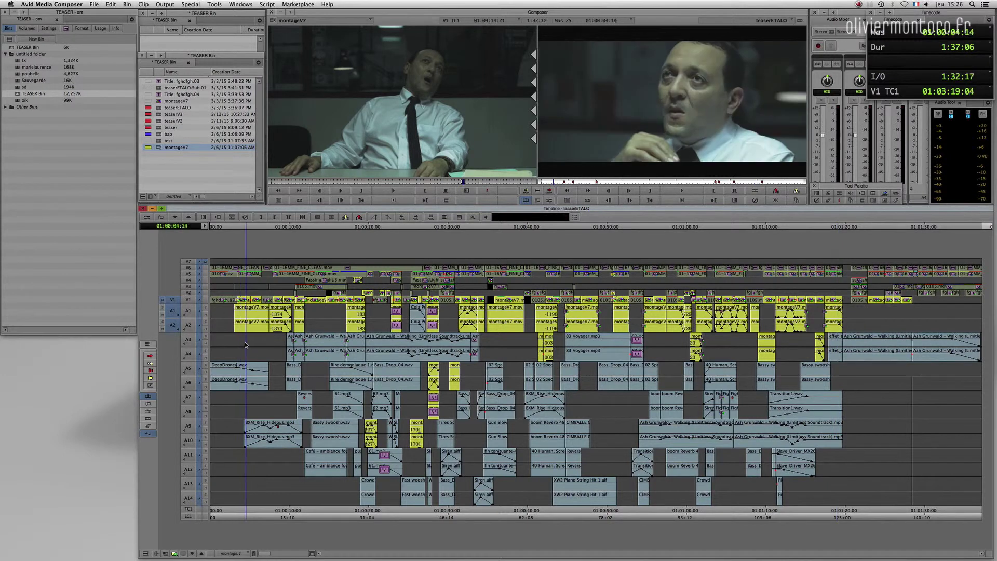
Examine the yellow montageV7 clips across the teaserETALO sequence, moving the playhead through it and finishing at 01:00:11:21
{"action": "key", "text": "space"}
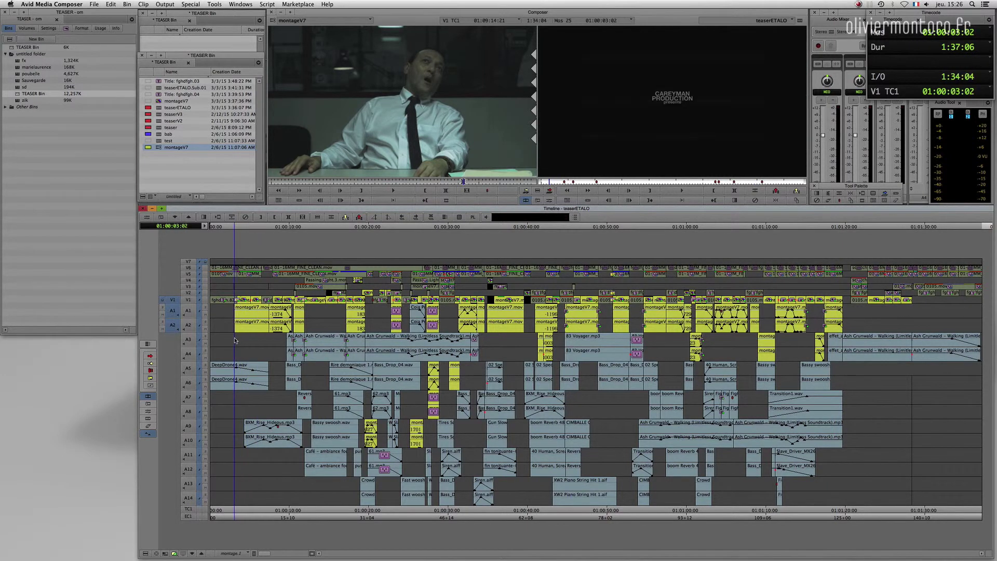
{"action": "left_click", "coordinate": [186, 57]}
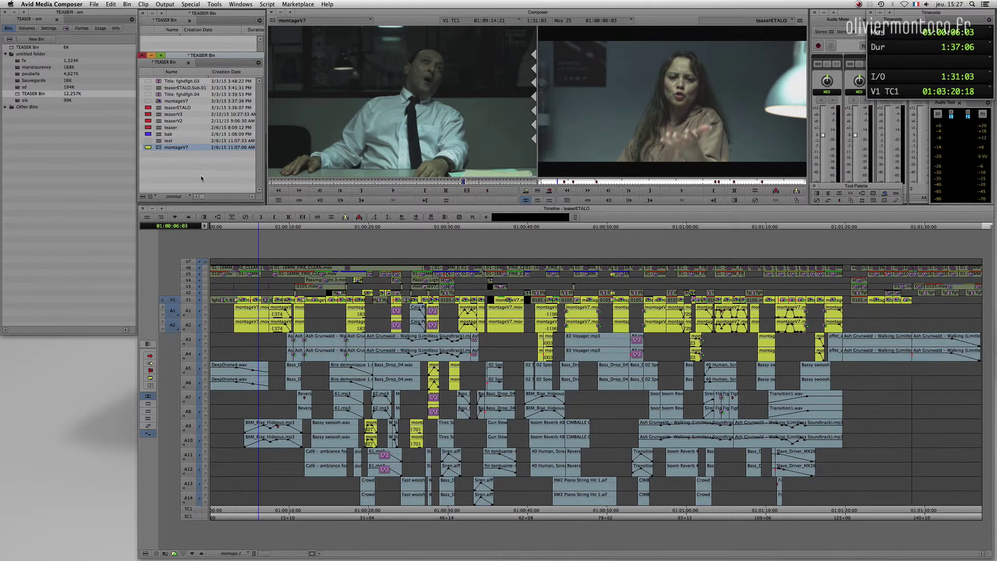
{"action": "left_click", "coordinate": [227, 510]}
{"action": "left_click_drag", "start_coordinate": [227, 510], "coordinate": [299, 510]}
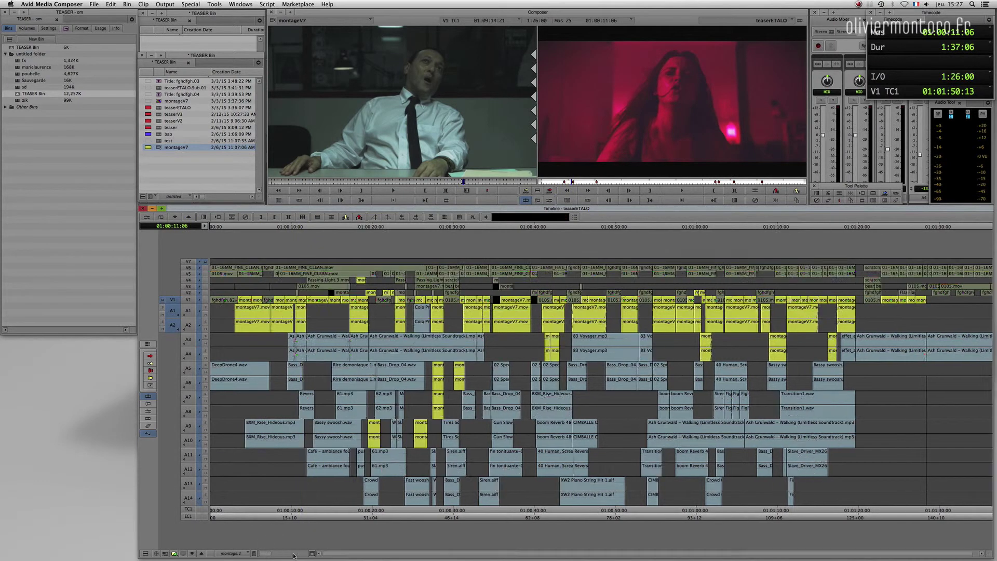
{"action": "left_click", "coordinate": [269, 352]}
{"action": "left_click_drag", "start_coordinate": [268, 351], "coordinate": [459, 287]}
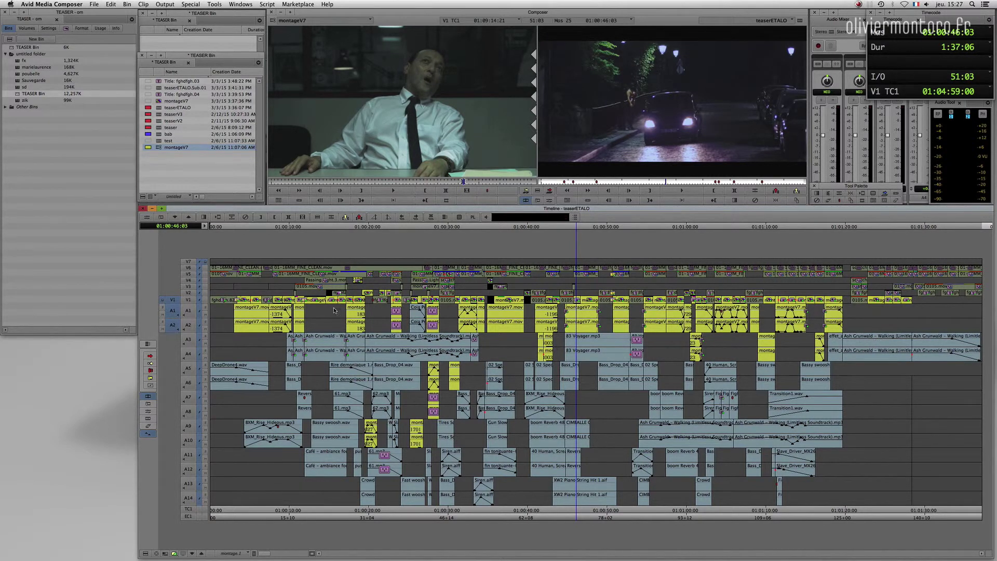
{"action": "left_click_drag", "start_coordinate": [275, 337], "coordinate": [304, 313]}
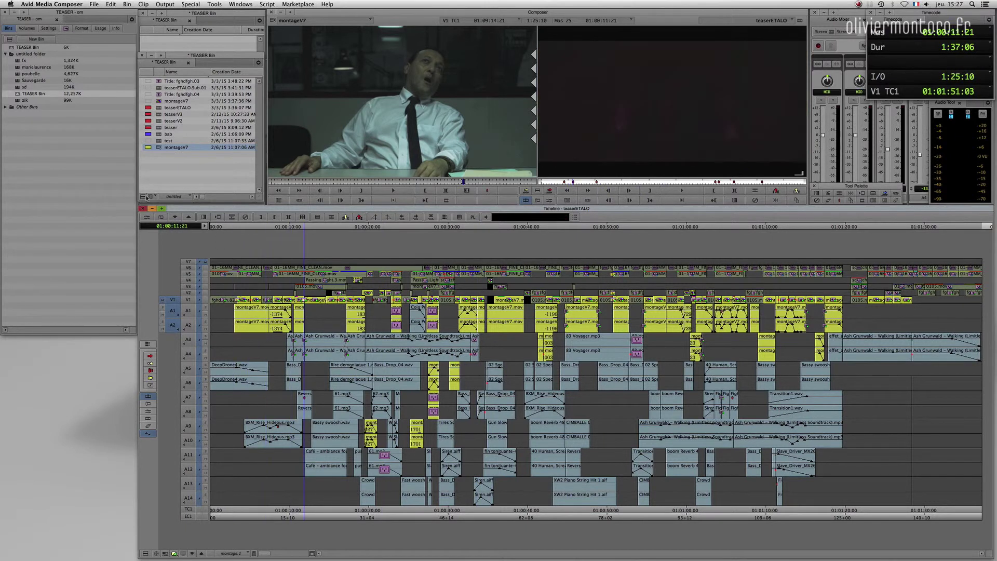
Review the timeline's display options, such as Effect Icons, Clip Text and Dupe Detection, without changing any
{"action": "left_click", "coordinate": [146, 554]}
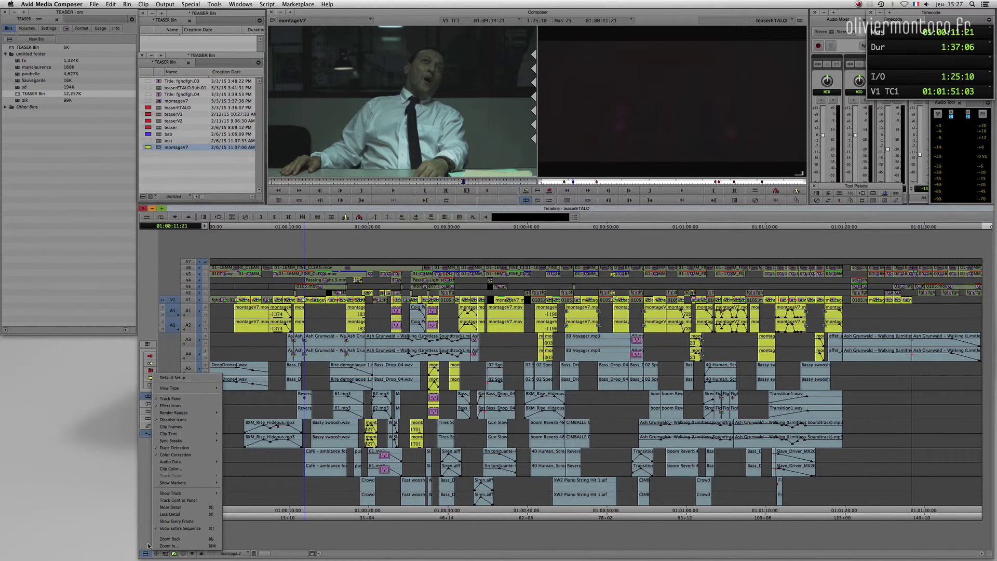
{"action": "mouse_move", "coordinate": [182, 464]}
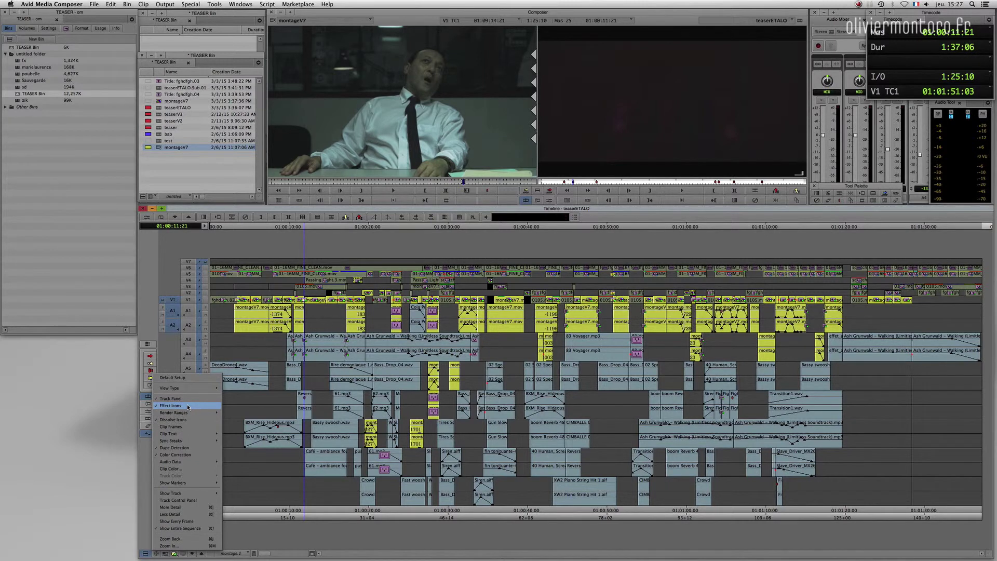
{"action": "left_click", "coordinate": [259, 410]}
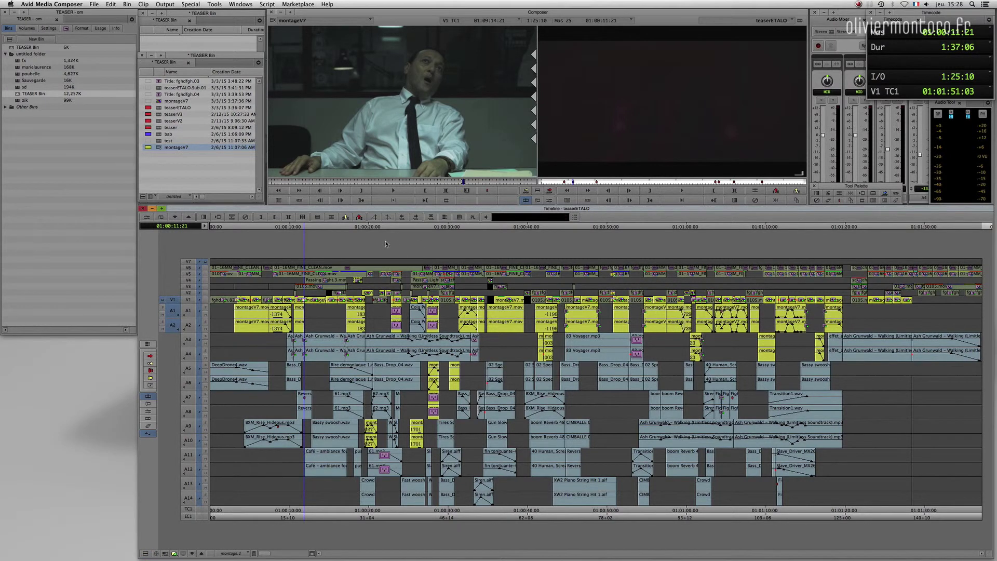
Reduce the height of the selected V1, A1 and A2 tracks repeatedly until they are very thin
{"action": "key", "text": "super+k"}
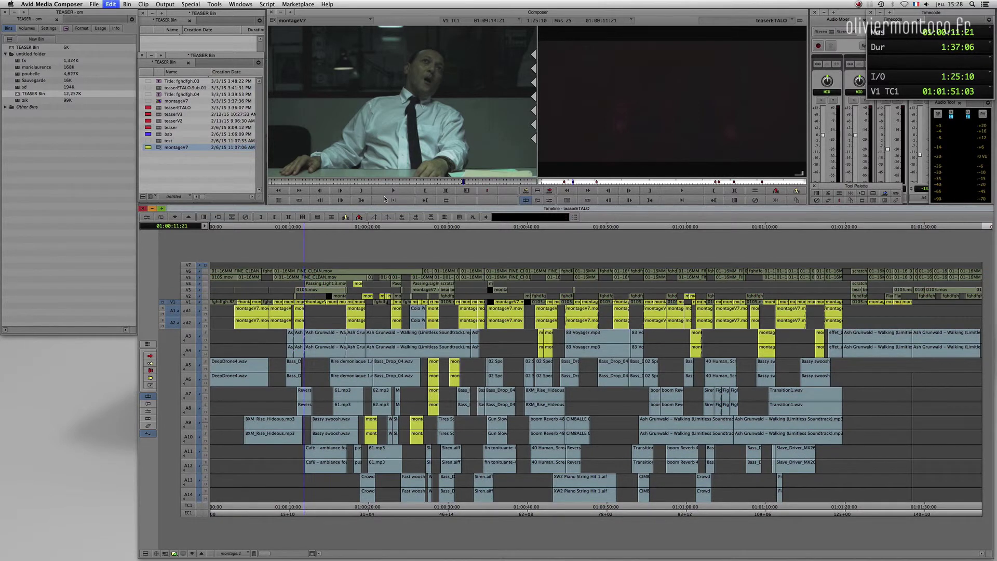
{"action": "key", "text": "super+k"}
{"action": "key", "text": "super+k"}
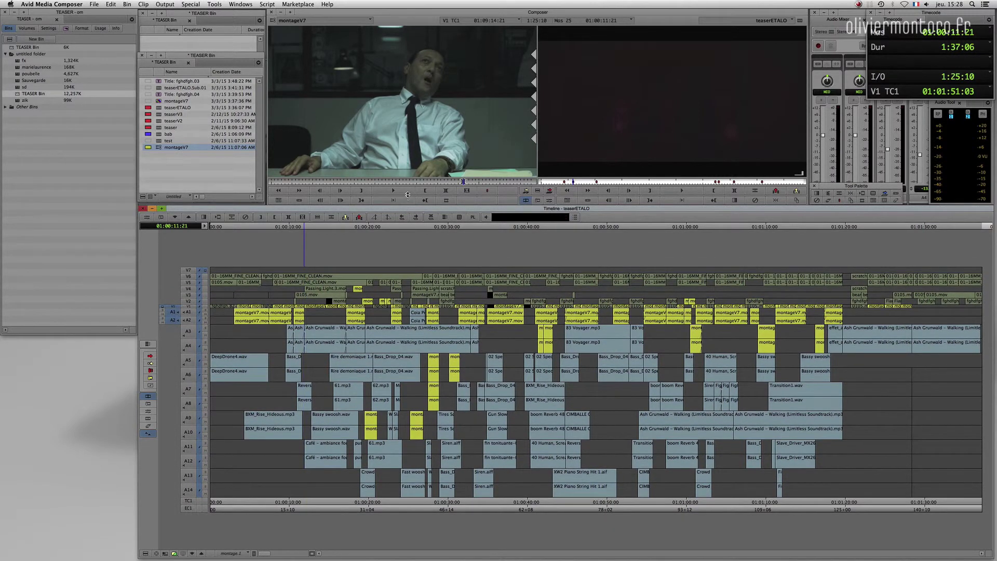
{"action": "key", "text": "super+k"}
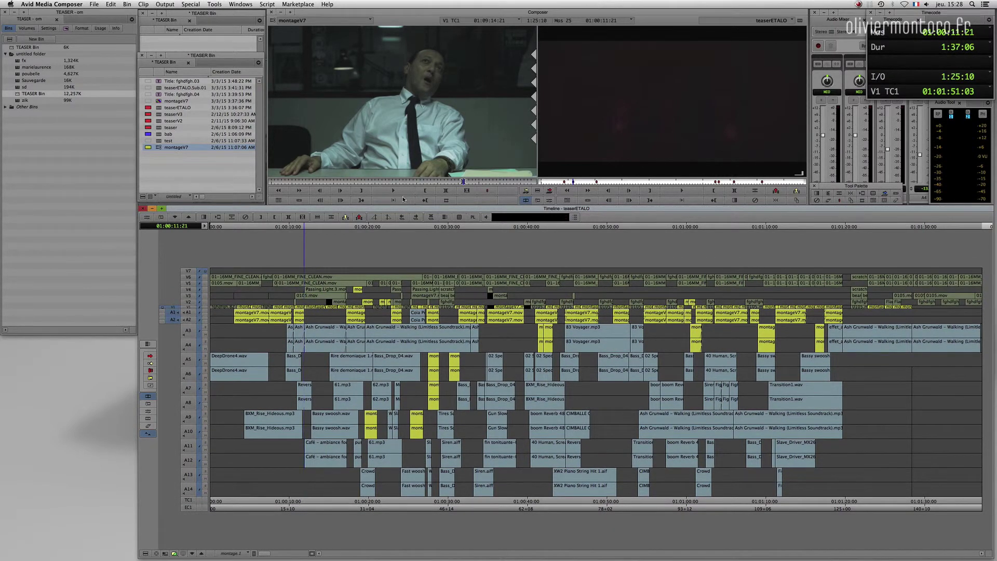
{"action": "key", "text": "super+k"}
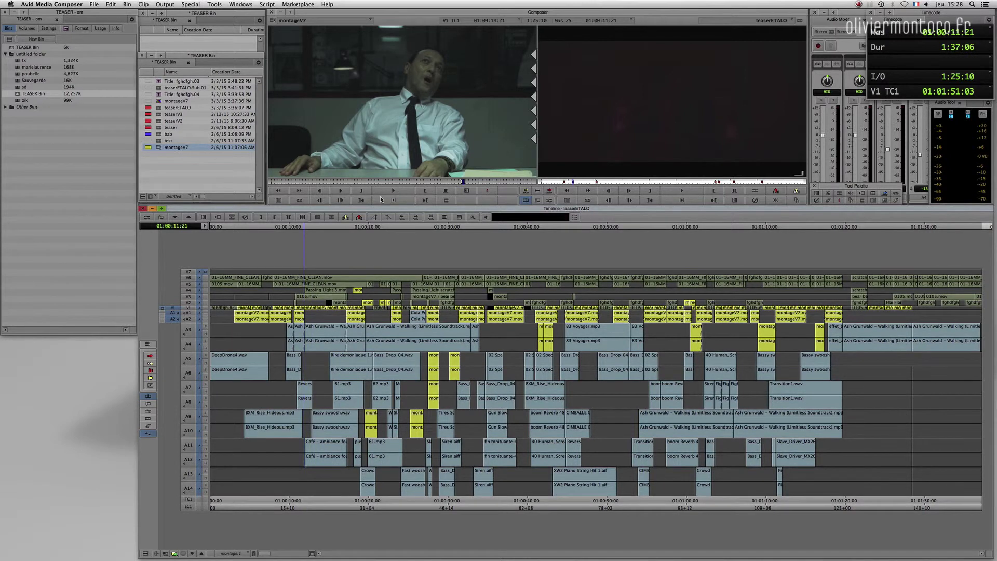
{"action": "key", "text": "super+k"}
{"action": "key", "text": "super+k"}
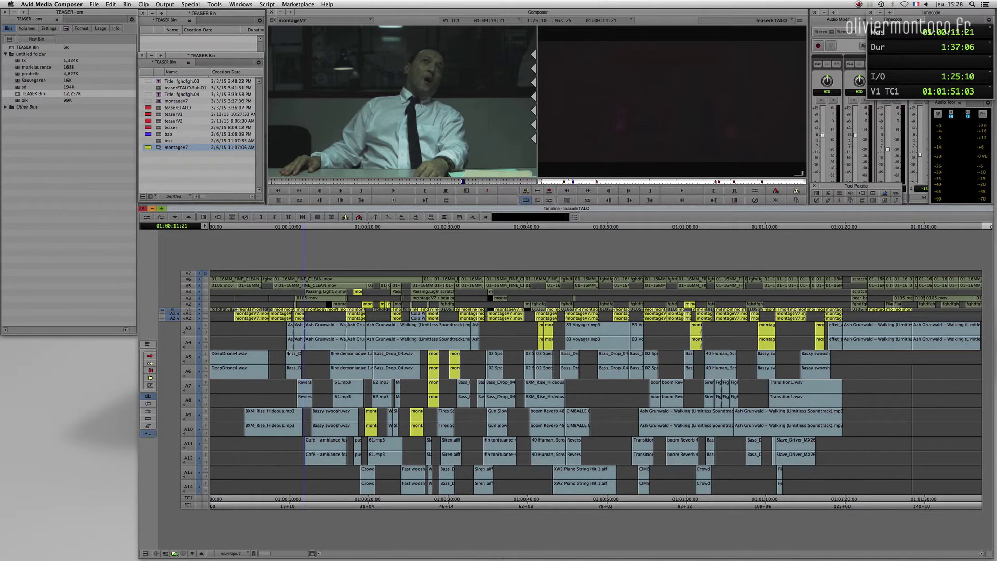
{"action": "key", "text": "super+k"}
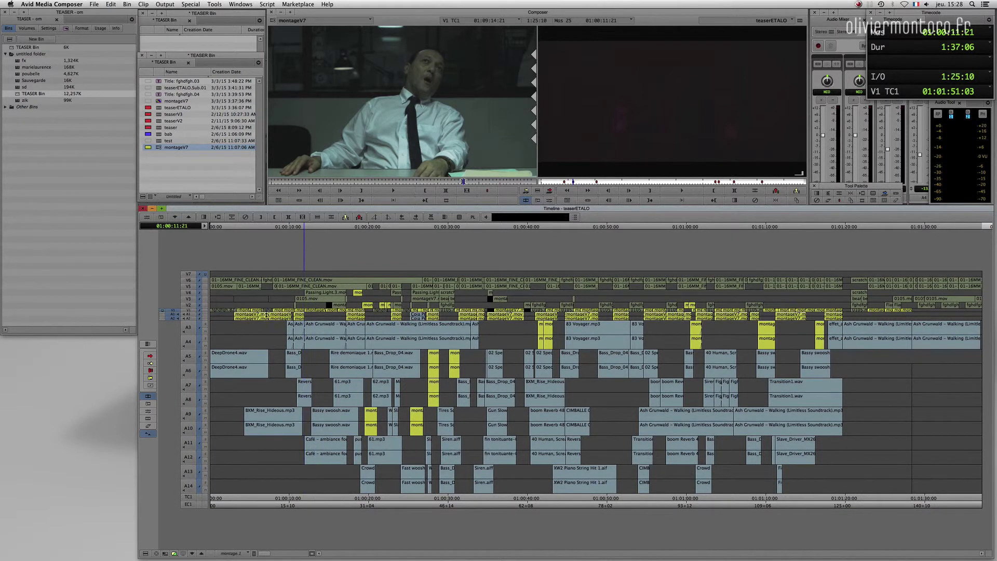
{"action": "key", "text": "super+k"}
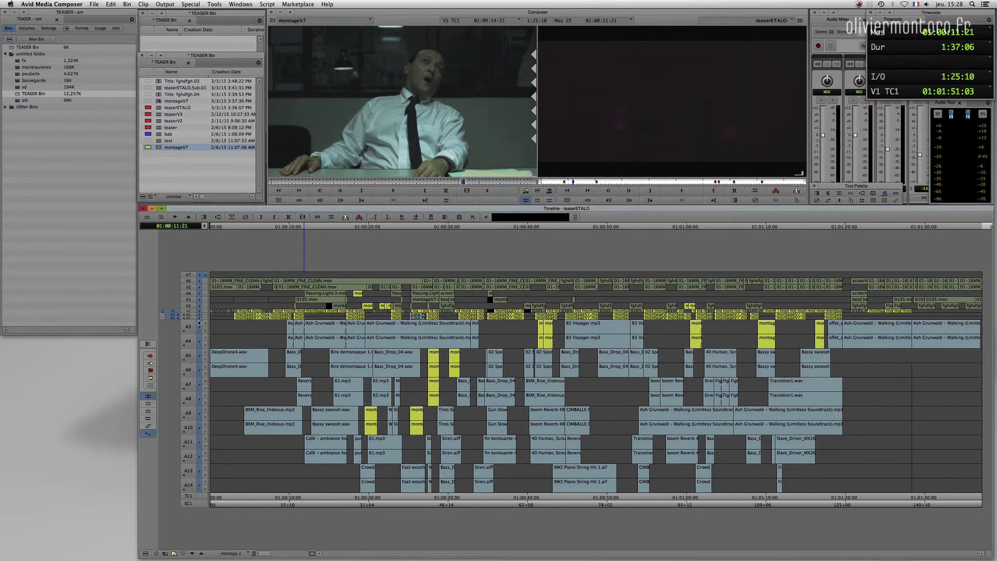
Enlarge tracks V1, A1 and A2 step by step back to a comfortable working height
{"action": "key", "text": "super+l"}
{"action": "key", "text": "super+l"}
{"action": "key", "text": "super+l"}
{"action": "key", "text": "super+l"}
{"action": "key", "text": "super+l"}
{"action": "key", "text": "super+l"}
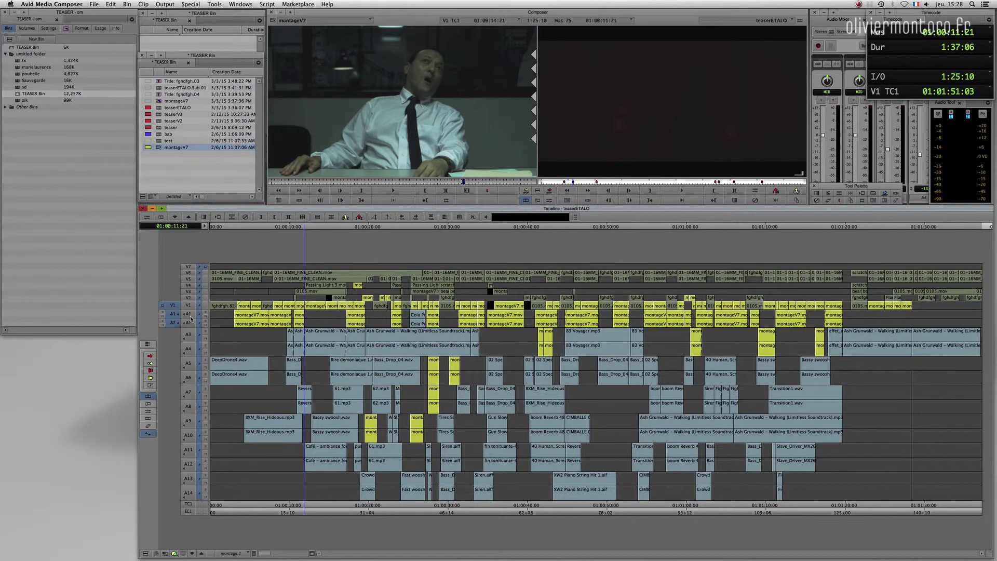
{"action": "key", "text": "super+l"}
{"action": "key", "text": "super+l"}
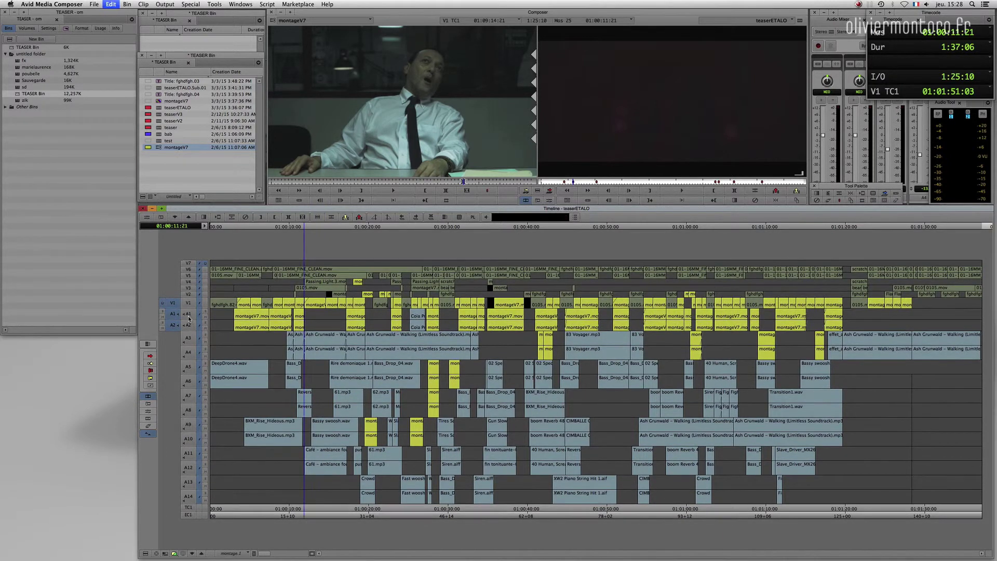
{"action": "key", "text": "super+l"}
{"action": "key", "text": "super+l"}
Move the playhead to the sequence start, select every timeline track and enlarge all track heights by several steps
{"action": "key", "text": "Home"}
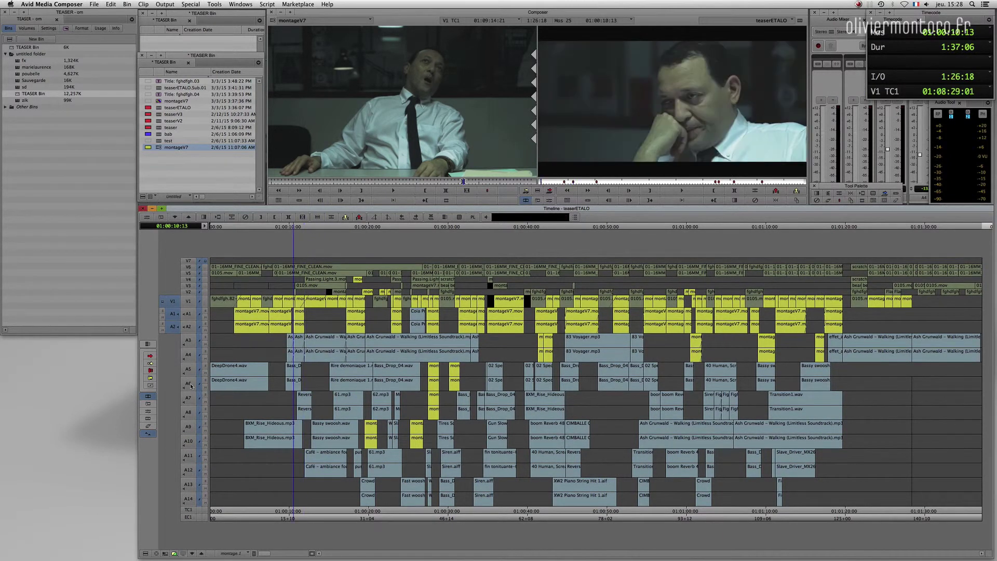
{"action": "left_click", "coordinate": [192, 312]}
{"action": "left_click", "coordinate": [194, 325]}
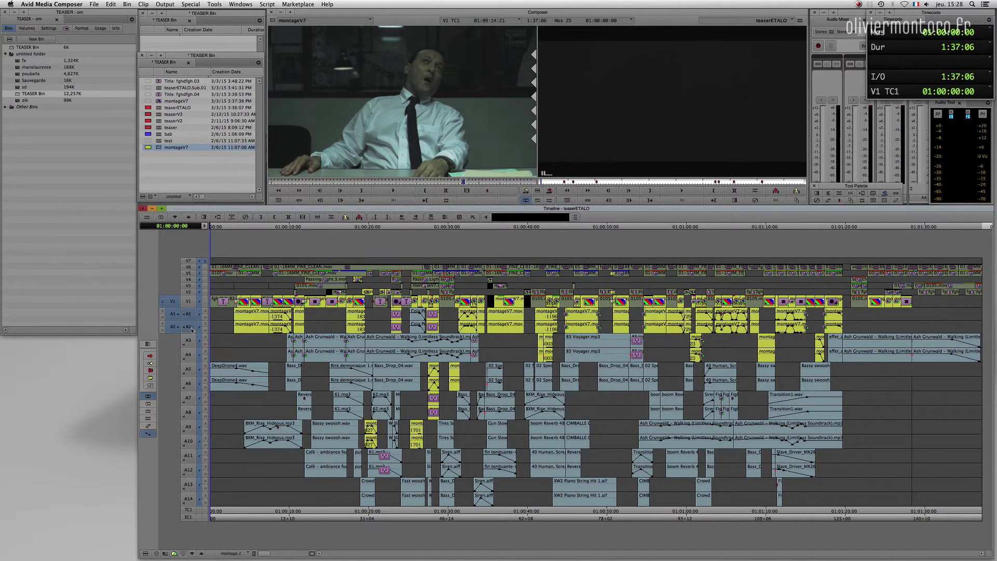
{"action": "key", "text": "super+a"}
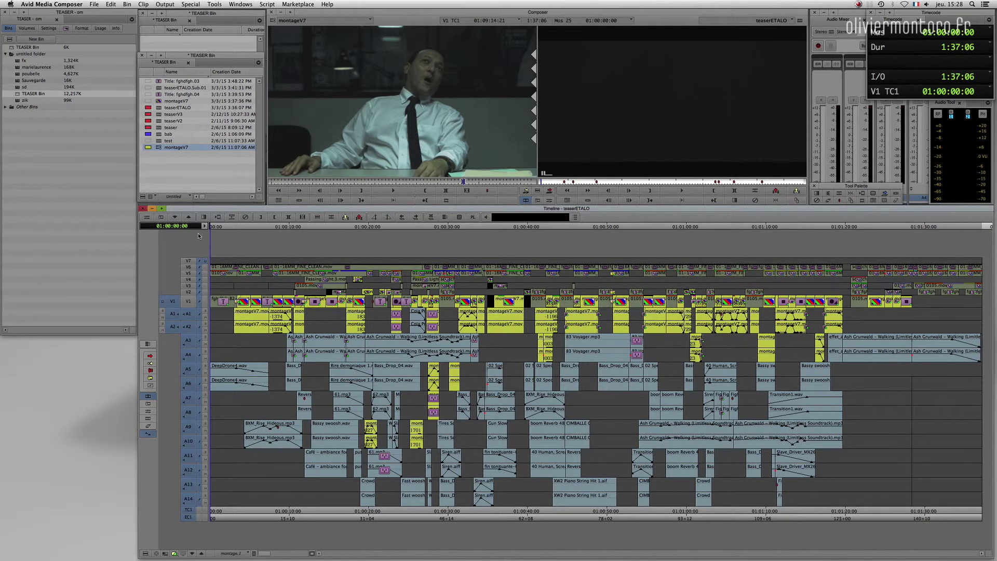
{"action": "key", "text": "super+l"}
{"action": "key", "text": "super+l"}
{"action": "key", "text": "super+l"}
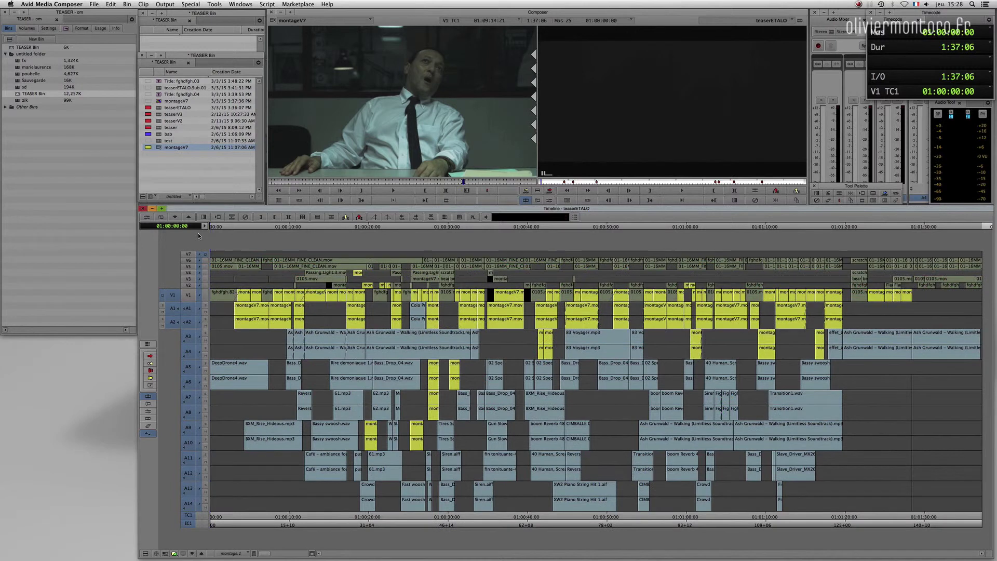
{"action": "key", "text": "super+l"}
{"action": "key", "text": "super+l"}
{"action": "key", "text": "super+l"}
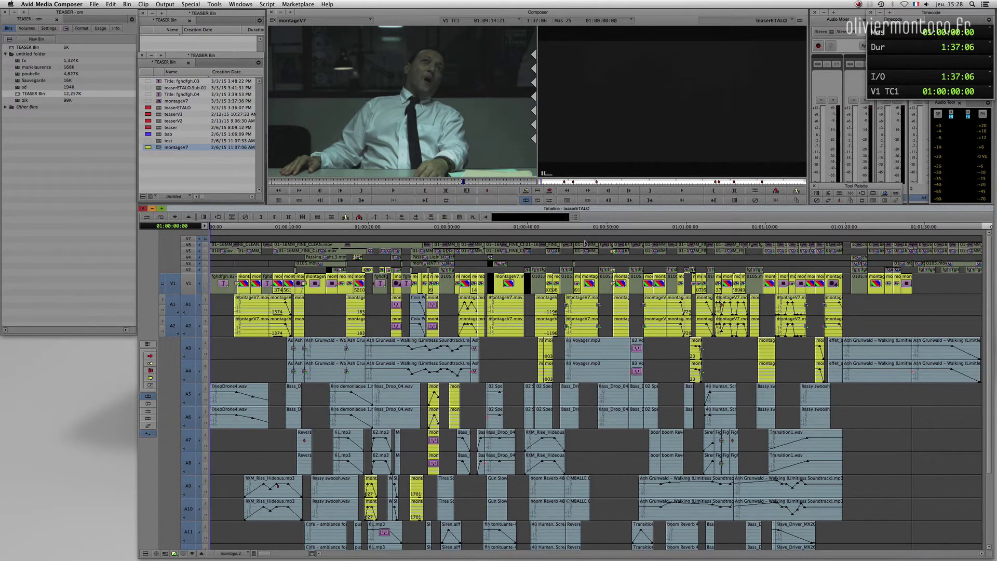
Limit the track selection to V1 through V7 plus A1 and A2, leaving A3 to A14 and the timecode tracks deselected
{"action": "scroll", "coordinate": [990, 306], "scroll_direction": "down", "scroll_amount": 5}
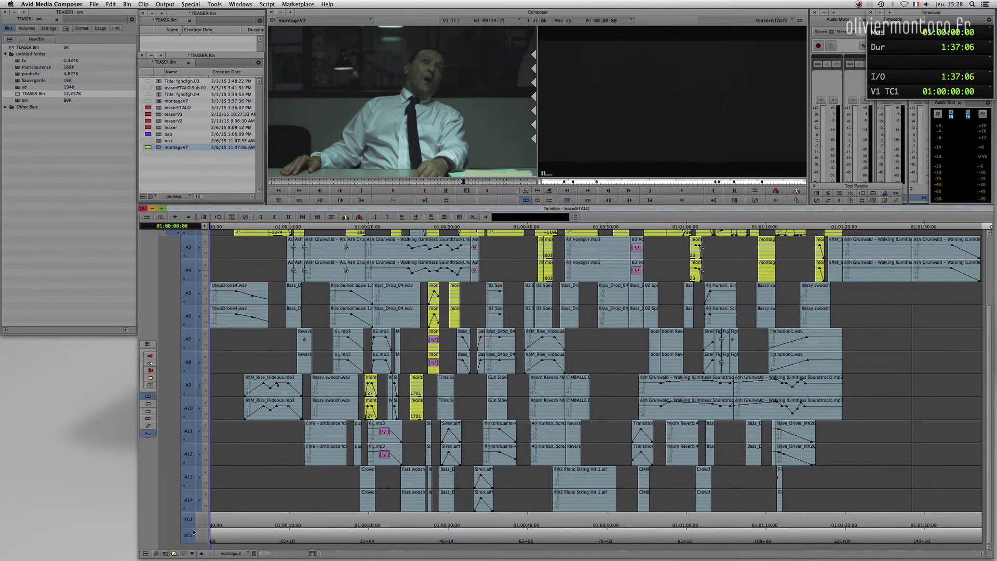
{"action": "left_click_drag", "start_coordinate": [192, 539], "coordinate": [194, 240]}
{"action": "scroll", "coordinate": [969, 405], "scroll_direction": "up", "scroll_amount": 3}
{"action": "scroll", "coordinate": [969, 403], "scroll_direction": "up", "scroll_amount": 1}
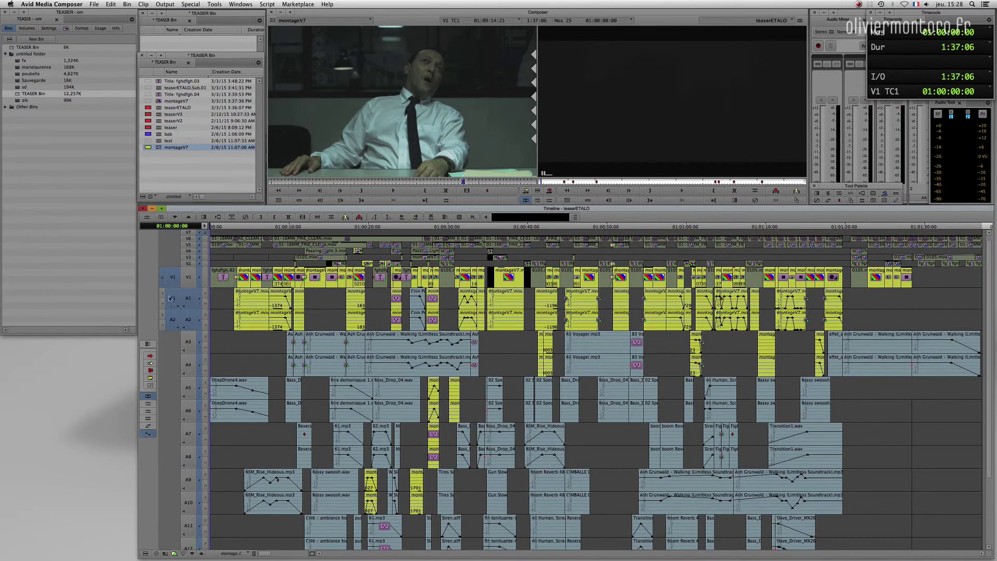
{"action": "left_click_drag", "start_coordinate": [188, 298], "coordinate": [188, 319]}
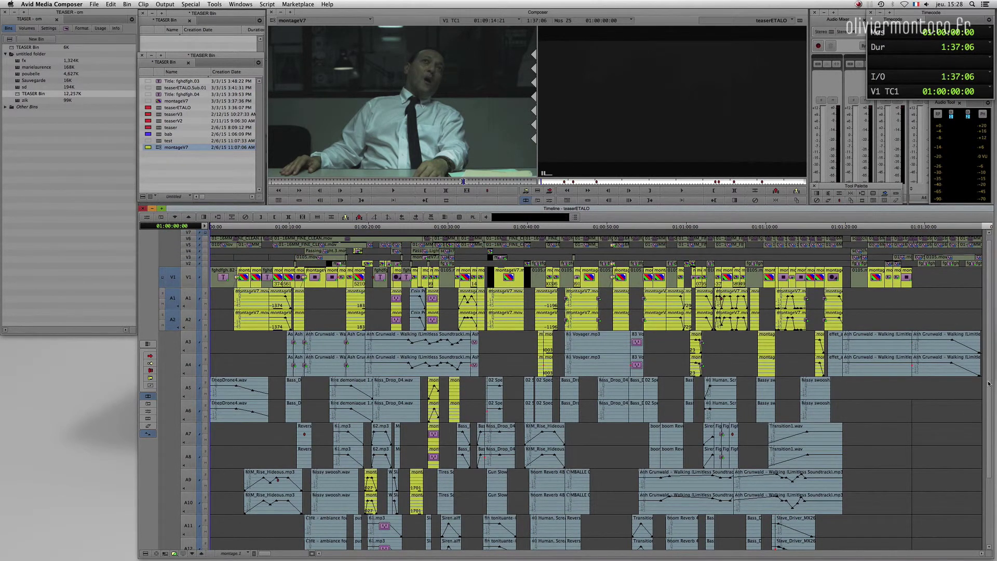
{"action": "scroll", "coordinate": [989, 384], "scroll_direction": "up", "scroll_amount": 1}
{"action": "left_click_drag", "start_coordinate": [191, 283], "coordinate": [192, 238]}
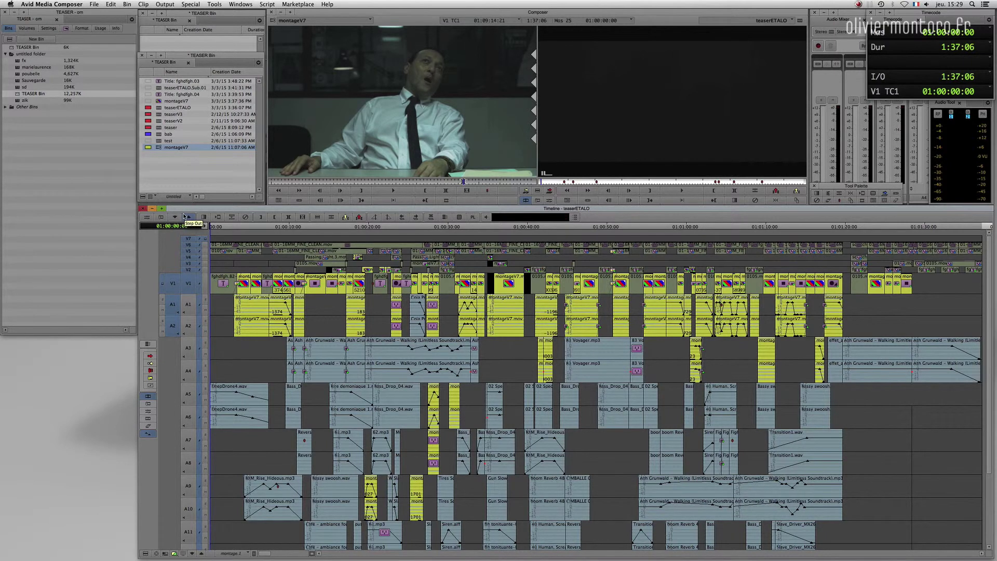
Shrink the video tracks and A1–A2 to minimum height, keeping A3 to A14 tall for sound work
{"action": "key", "text": "super+j"}
{"action": "key", "text": "super+j"}
{"action": "key", "text": "super+j"}
{"action": "key", "text": "super+j"}
{"action": "key", "text": "super+j"}
{"action": "key", "text": "super+k"}
{"action": "key", "text": "super+k"}
{"action": "key", "text": "super+k"}
{"action": "key", "text": "super+k"}
{"action": "key", "text": "super+k"}
{"action": "key", "text": "super+k"}
{"action": "key", "text": "super+k"}
{"action": "key", "text": "super+k"}
{"action": "key", "text": "super+k"}
{"action": "key", "text": "super+k"}
{"action": "key", "text": "super+k"}
{"action": "key", "text": "super+k"}
{"action": "key", "text": "super+k"}
{"action": "key", "text": "super+k"}
{"action": "key", "text": "super+k"}
{"action": "key", "text": "super+k"}
{"action": "key", "text": "super+k"}
{"action": "key", "text": "super+k"}
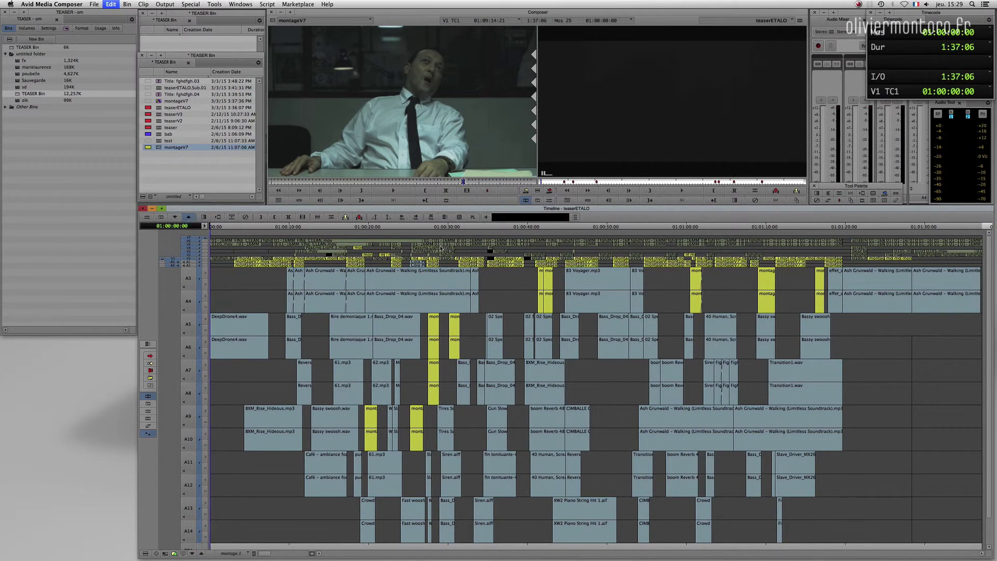
{"action": "key", "text": "super+k"}
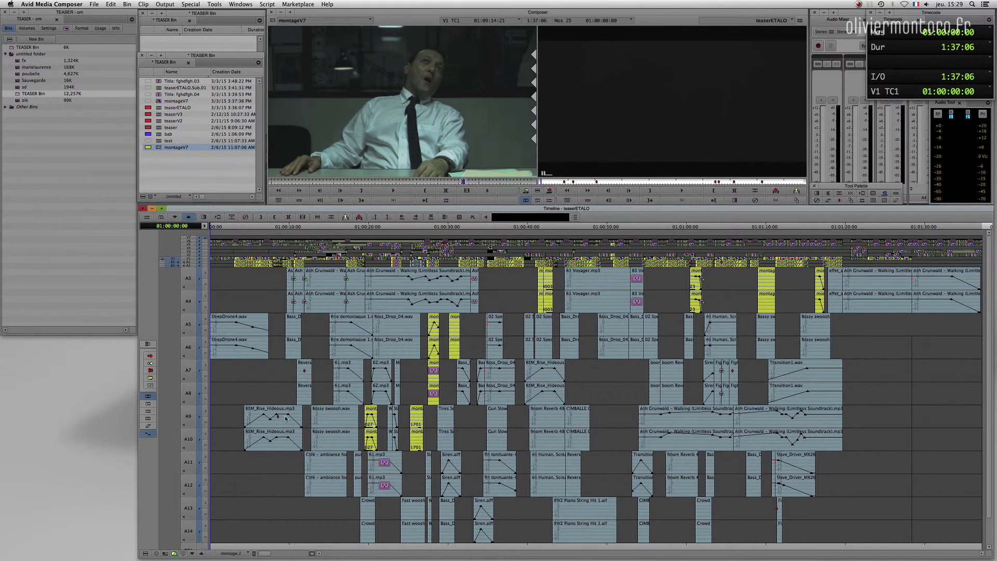
Save the current timeline display as a view named mix2 without replacing the existing mix view, and switch to the montage view
{"action": "left_click", "coordinate": [234, 553]}
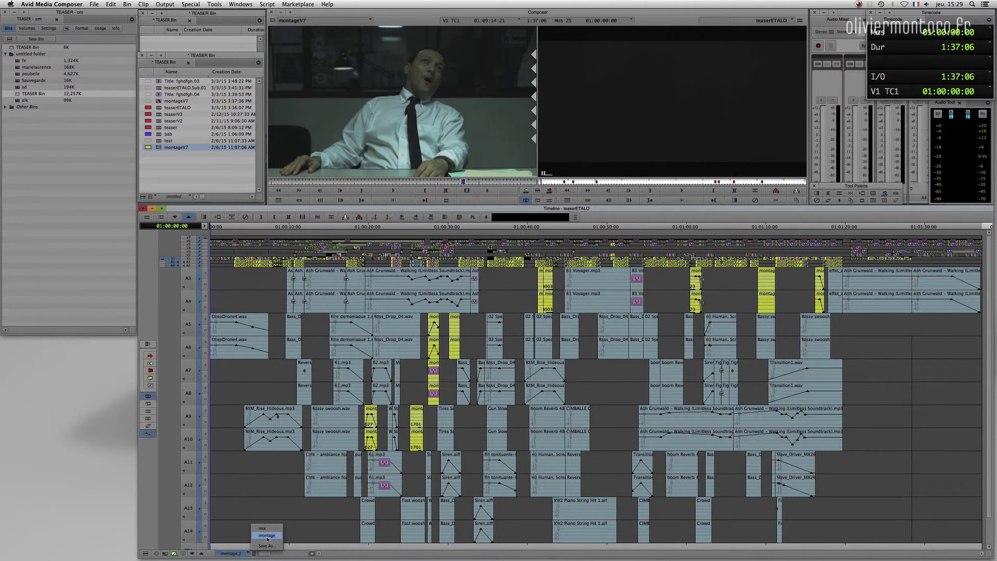
{"action": "left_click", "coordinate": [235, 556]}
{"action": "left_click", "coordinate": [236, 556]}
{"action": "left_click", "coordinate": [263, 548]}
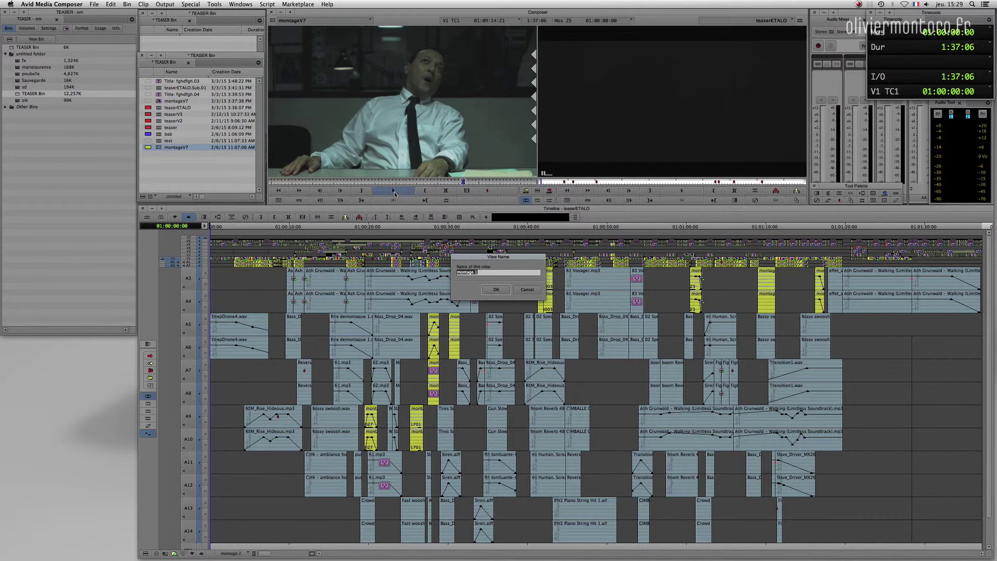
{"action": "type", "text": "mix"}
{"action": "key", "text": "Return"}
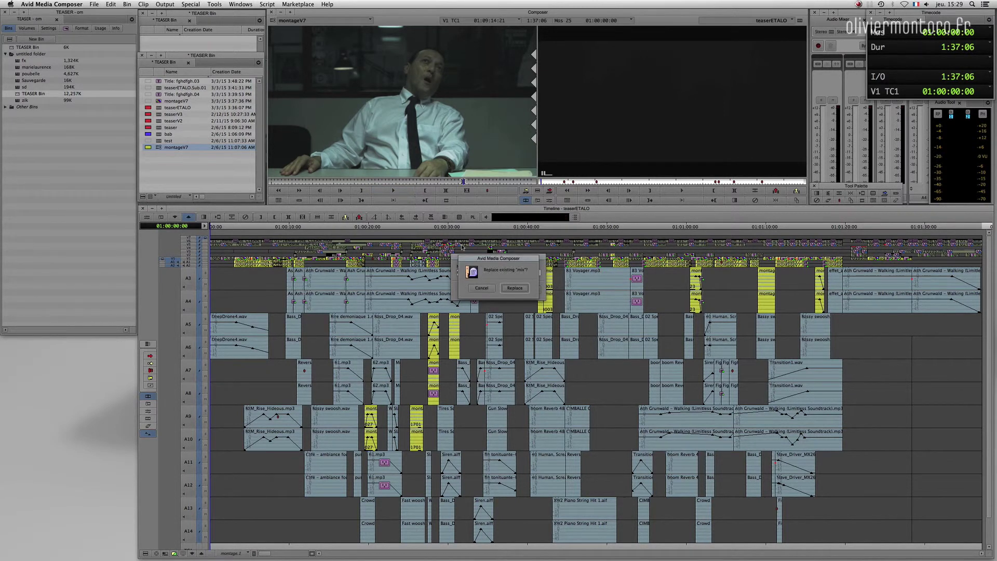
{"action": "left_click", "coordinate": [488, 290]}
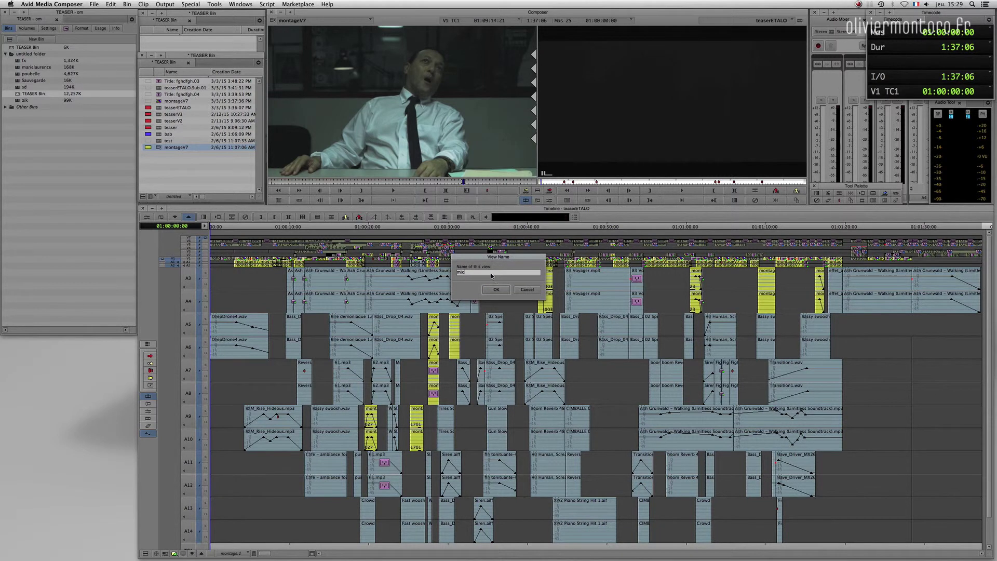
{"action": "type", "text": "2"}
{"action": "key", "text": "Return"}
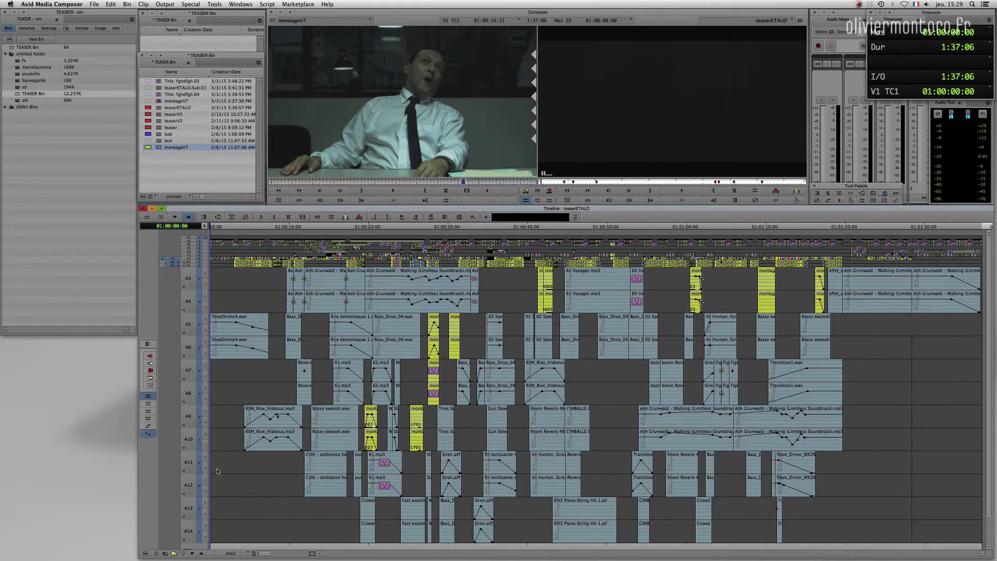
{"action": "left_click", "coordinate": [229, 553]}
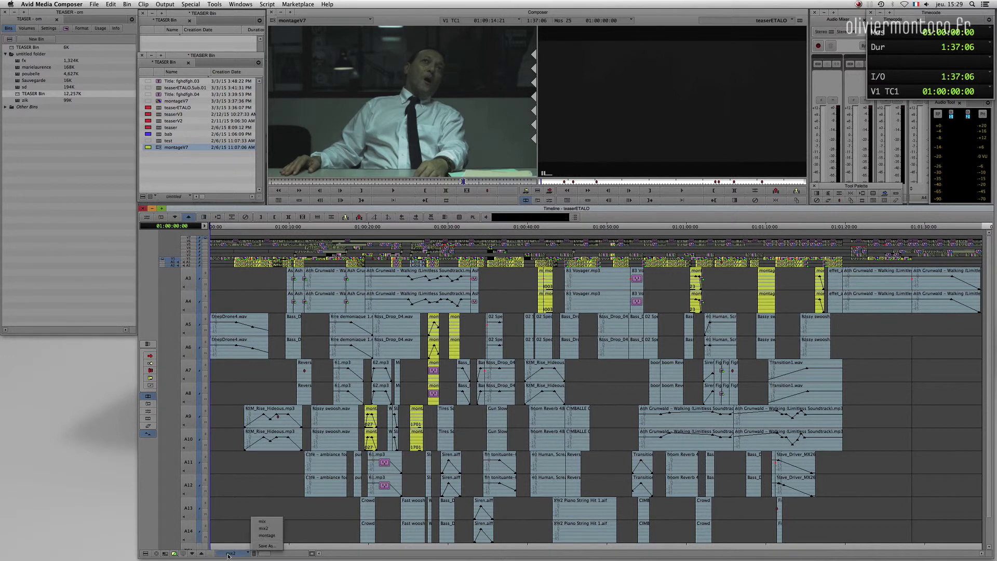
{"action": "left_click", "coordinate": [264, 538]}
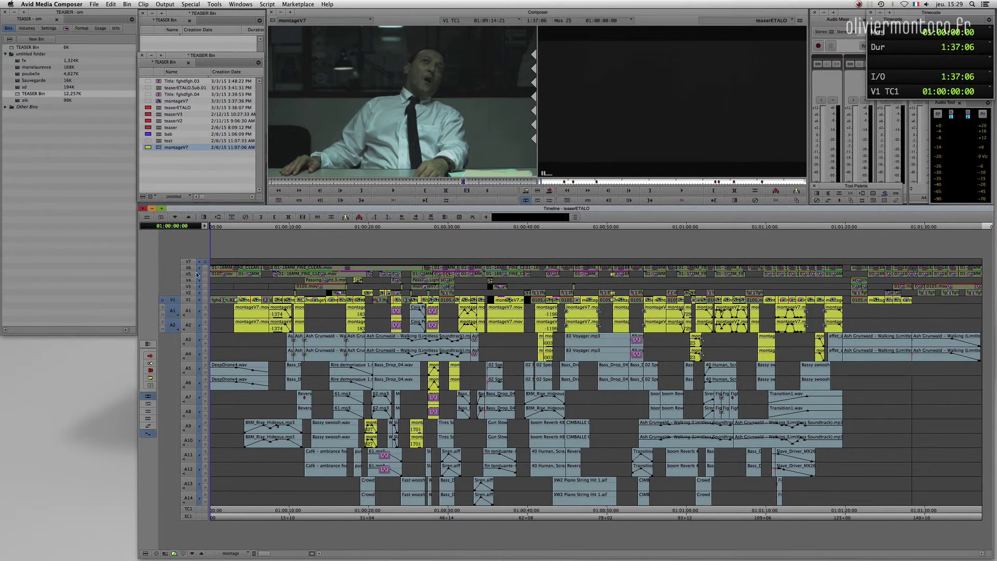
Play the sequence briefly, park the playhead at about 01:00:05:09, and patch source tracks A1 and A2 to record tracks A5 and A6
{"action": "key", "text": "space"}
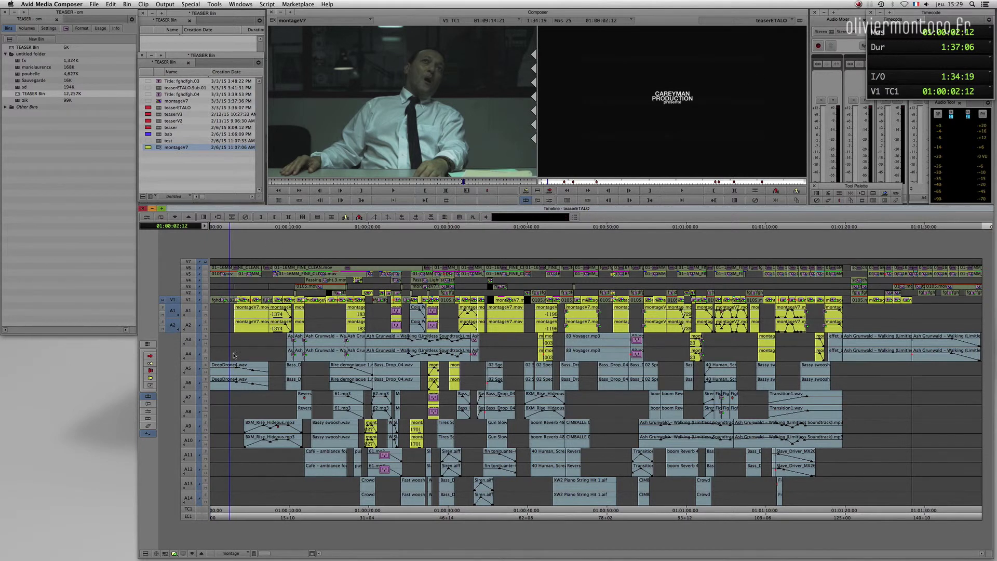
{"action": "left_click", "coordinate": [256, 316]}
{"action": "left_click_drag", "start_coordinate": [195, 373], "coordinate": [188, 368]}
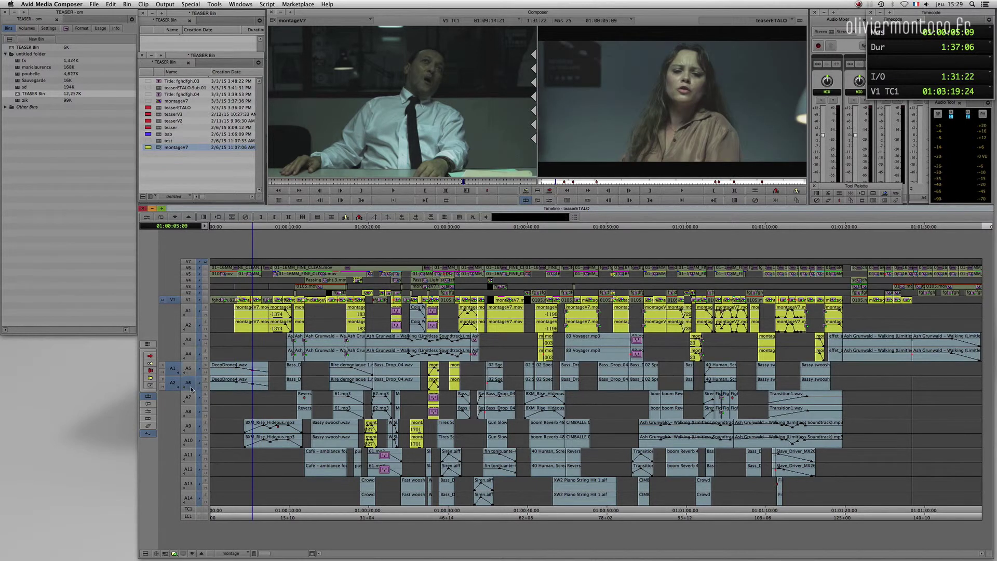
Compare the saved timeline views by switching to mix2 and back to montage
{"action": "left_click", "coordinate": [235, 553]}
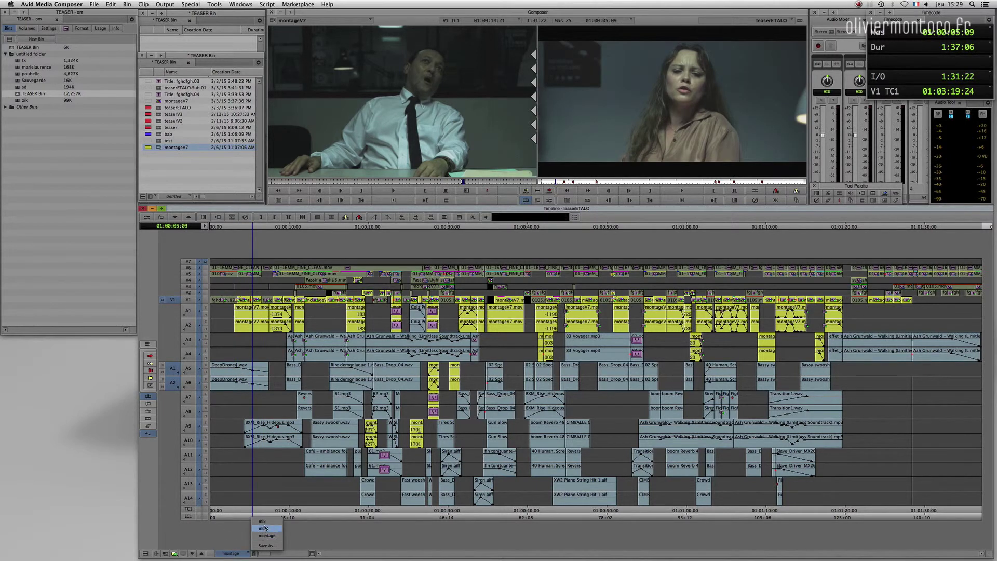
{"action": "left_click", "coordinate": [263, 528]}
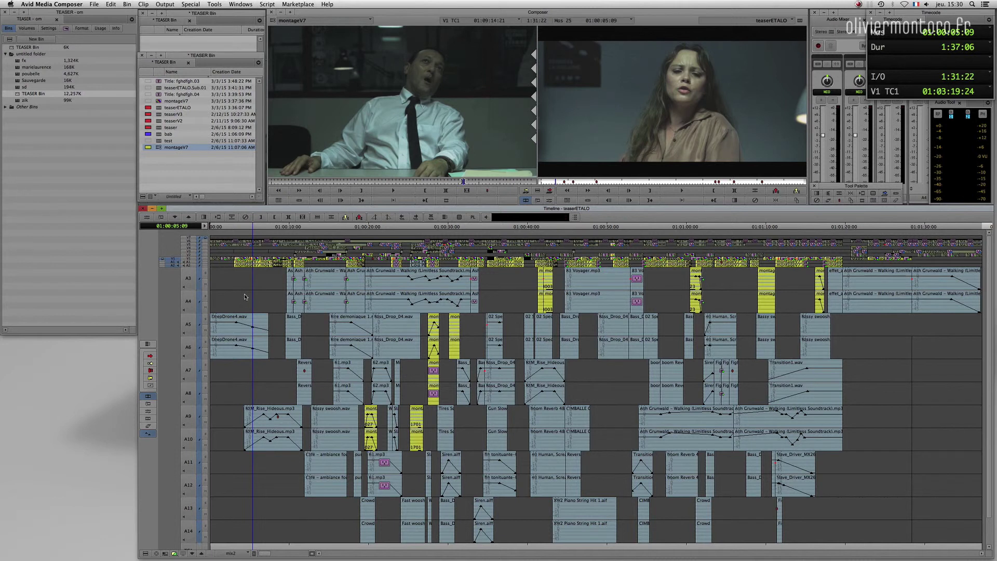
{"action": "left_click", "coordinate": [231, 553]}
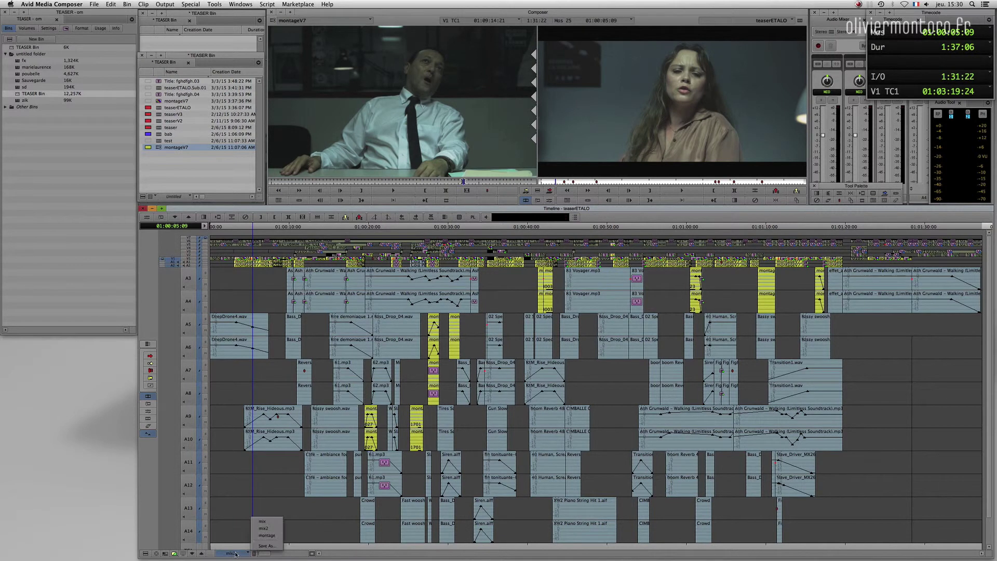
{"action": "left_click", "coordinate": [252, 535]}
{"action": "left_click", "coordinate": [223, 551]}
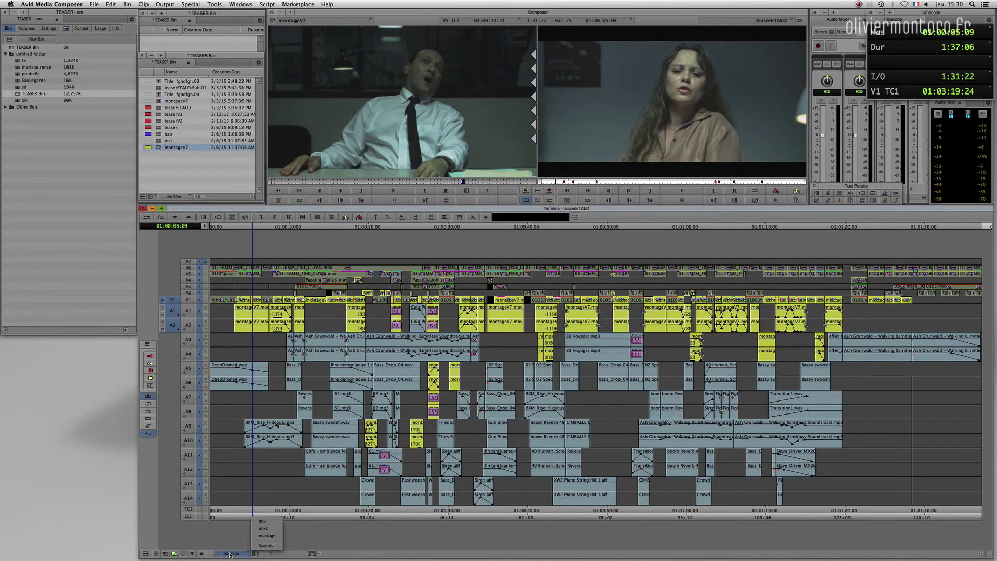
{"action": "left_click", "coordinate": [260, 536]}
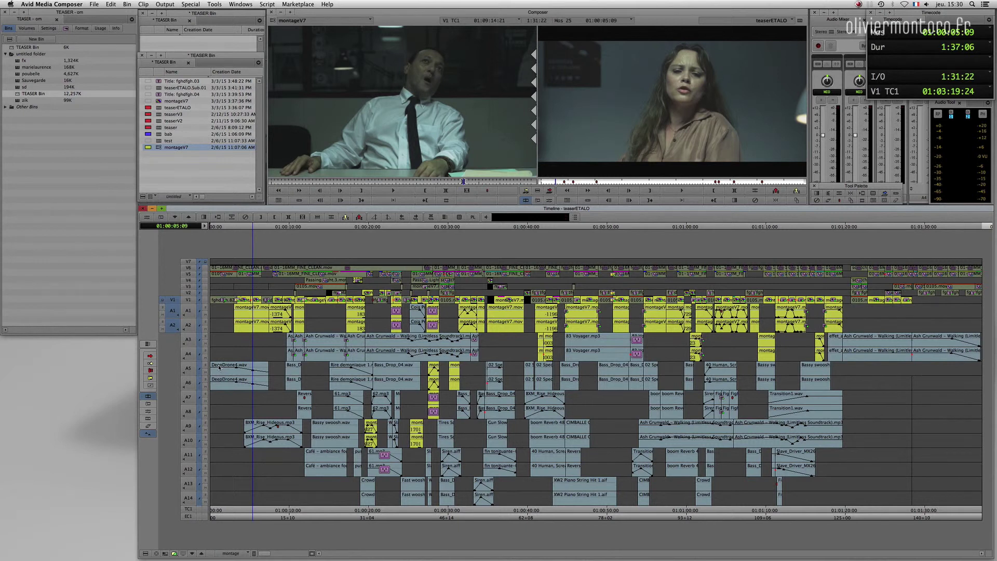
{"action": "left_click", "coordinate": [145, 556]}
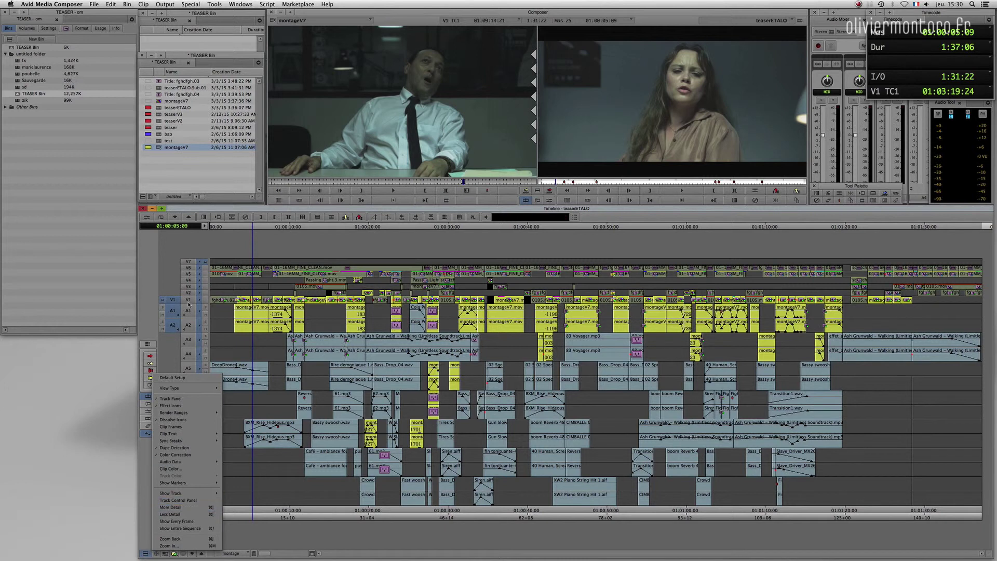
{"action": "left_click", "coordinate": [183, 351]}
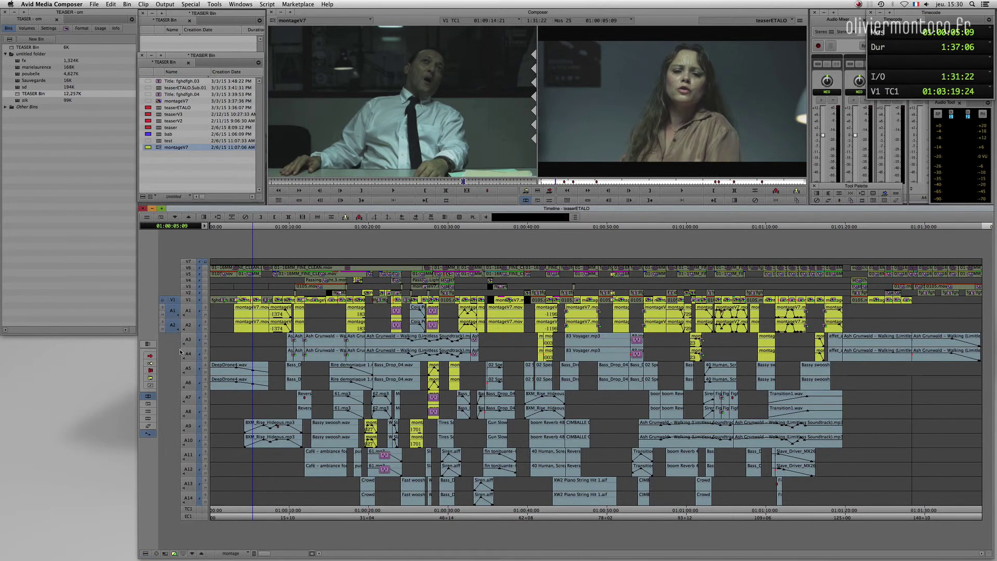